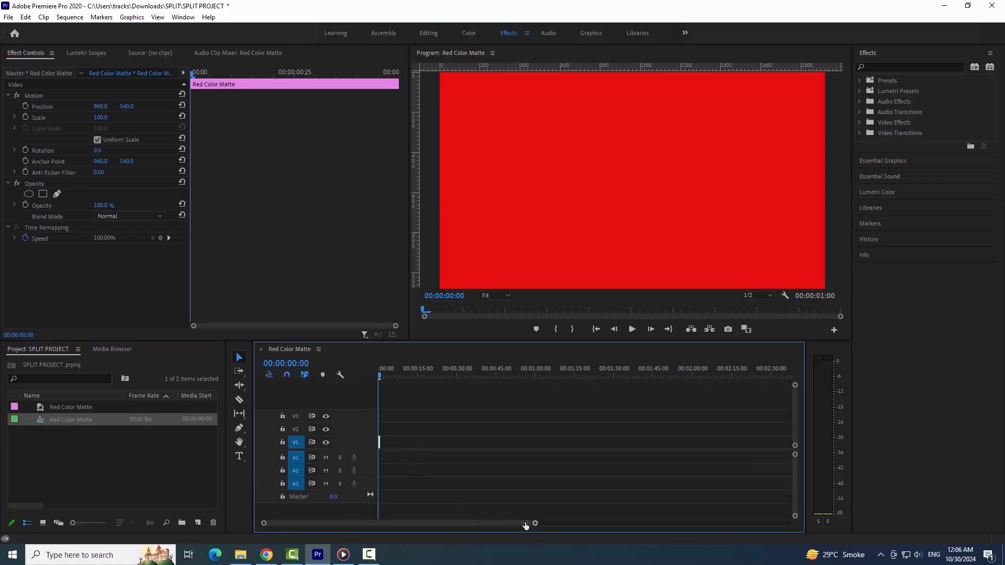
# - Extend the Red Color Matte clip on V1 and cut off the excess so it lasts 10 seconds
pyautogui.moveTo(525, 524); pyautogui.dragTo(428, 523)
pyautogui.moveTo(383, 442); pyautogui.dragTo(584, 442)
pyautogui.click(437, 371)
pyautogui.moveTo(438, 369); pyautogui.dragTo(369, 370)
pyautogui.press('c')
pyautogui.click(443, 442)
pyautogui.press('v')
pyautogui.click(464, 443)
pyautogui.press('Delete')
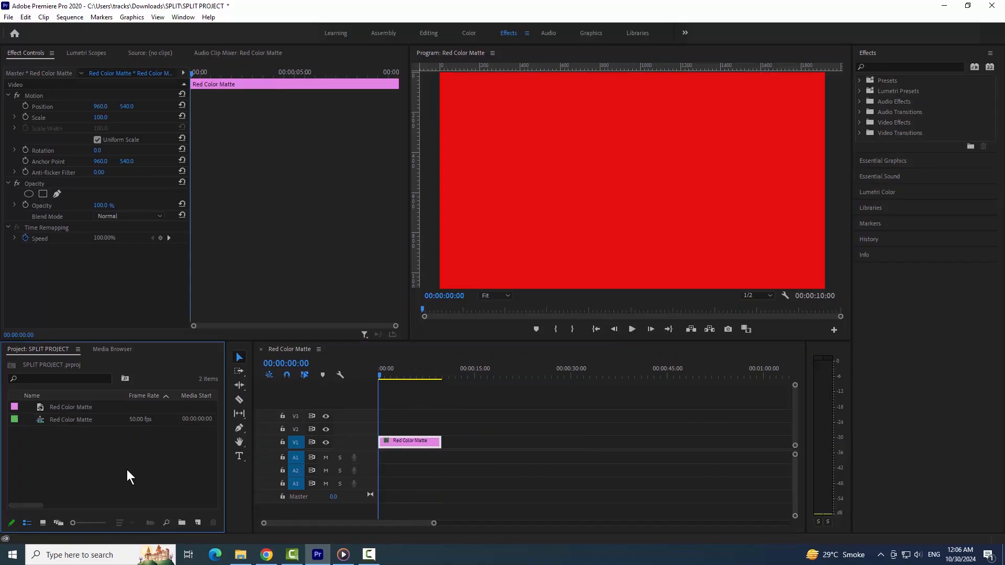
# - Import the videos FOOD 1, FOOD 2, FOOD 3, FOOD 4 and FOOD 5 from the SPLIT folder into the project
pyautogui.rightClick(127, 470)
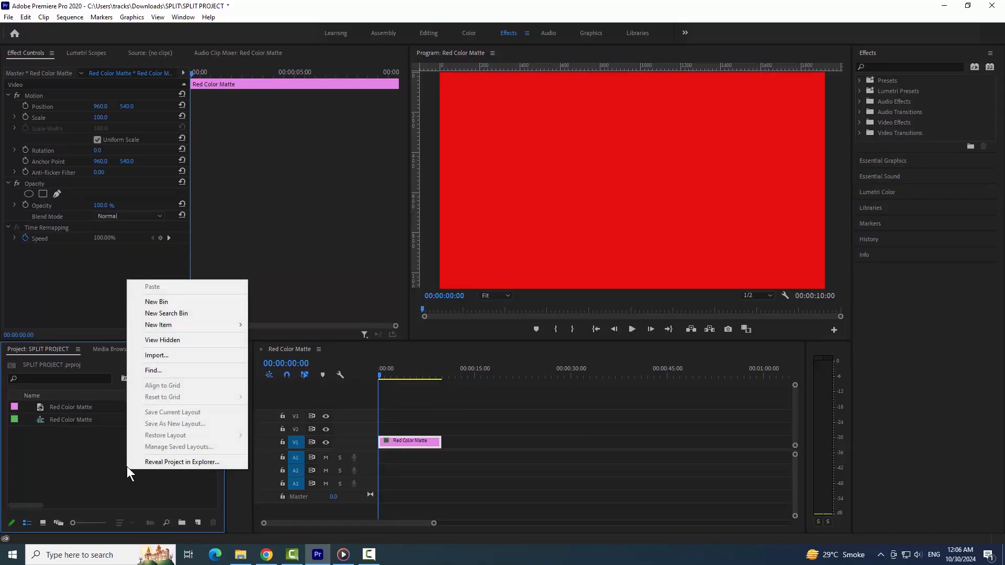
pyautogui.click(231, 354)
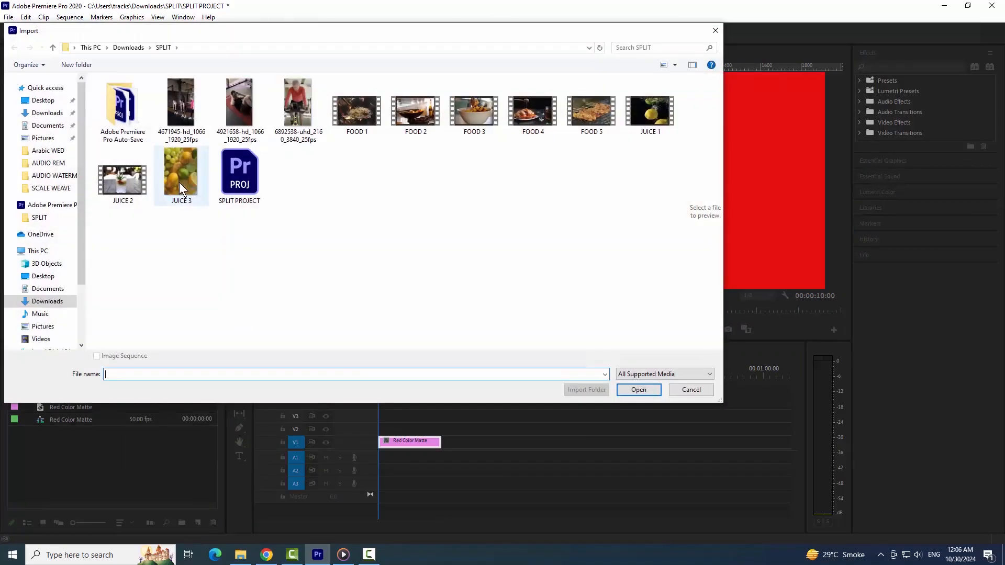
pyautogui.click(355, 109)
pyautogui.keyDown('ctrl'); pyautogui.click(415, 110); pyautogui.keyUp('ctrl')
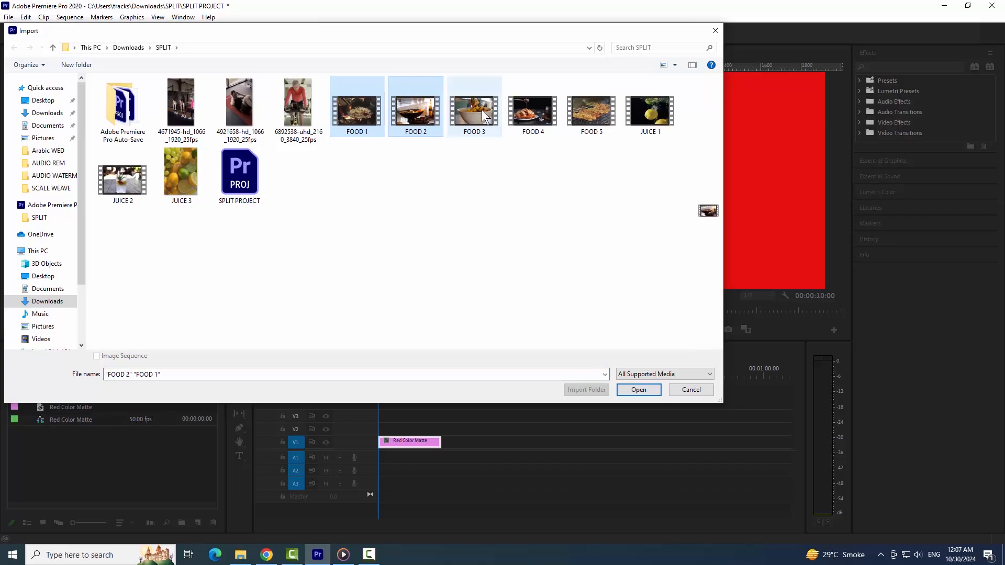
pyautogui.keyDown('ctrl'); pyautogui.click(474, 109); pyautogui.keyUp('ctrl')
pyautogui.keyDown('ctrl'); pyautogui.click(530, 111); pyautogui.keyUp('ctrl')
pyautogui.keyDown('ctrl'); pyautogui.click(592, 109); pyautogui.keyUp('ctrl')
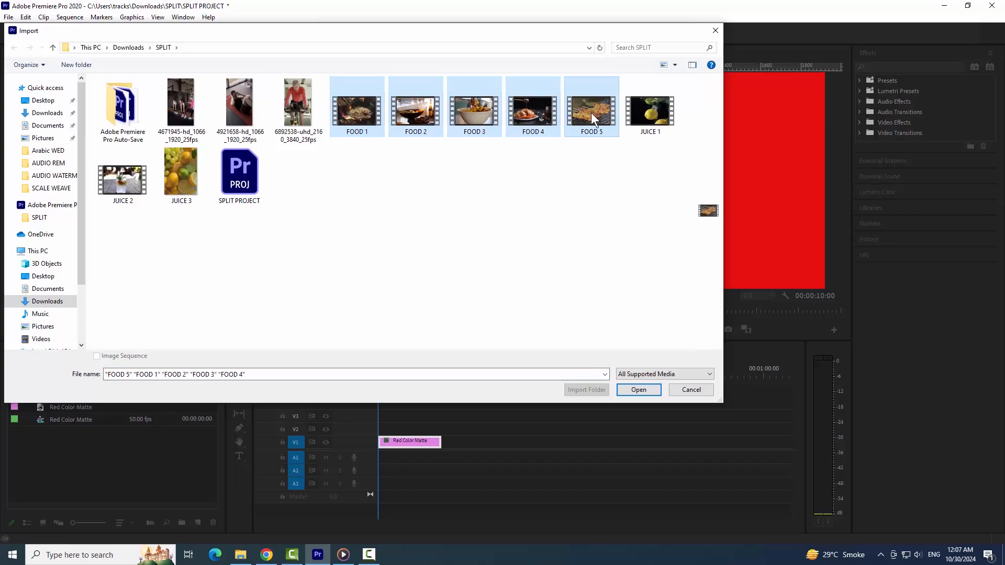
pyautogui.click(637, 390)
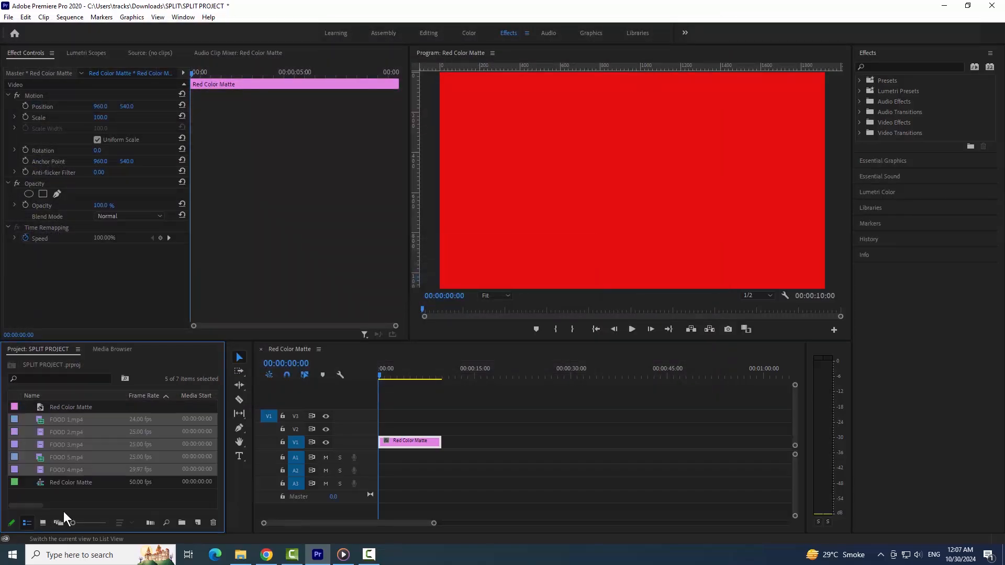
pyautogui.click(155, 497)
# - Place FOOD 1.mp4 on V2 above the color matte and set it to frame size
pyautogui.click(70, 423)
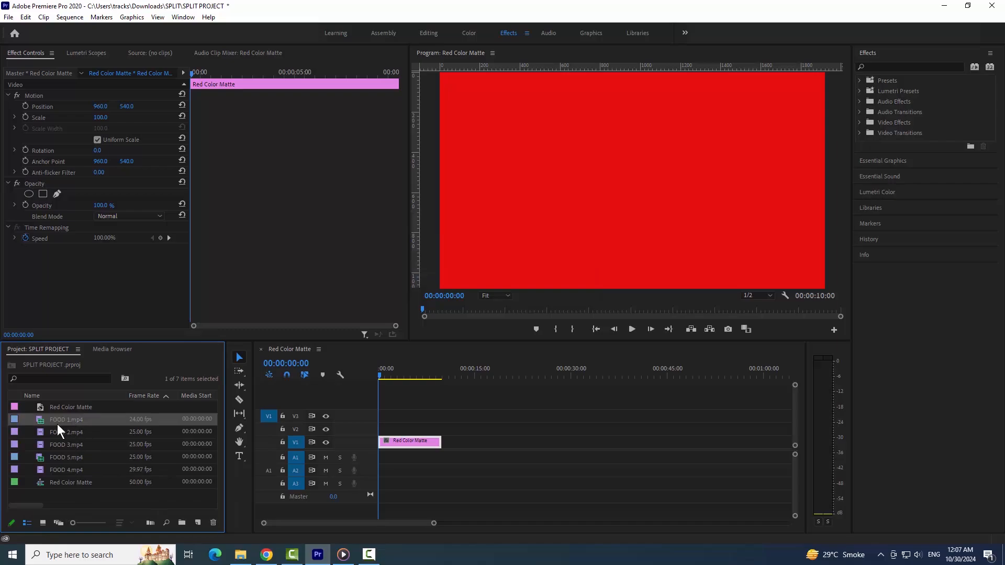
pyautogui.moveTo(70, 421); pyautogui.dragTo(382, 428)
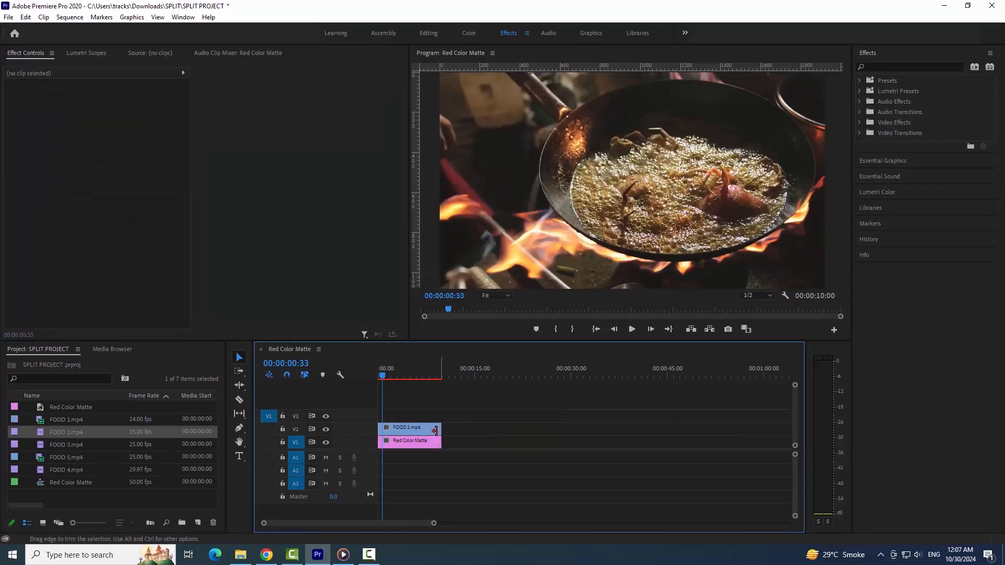
pyautogui.click(432, 431)
pyautogui.rightClick(433, 432)
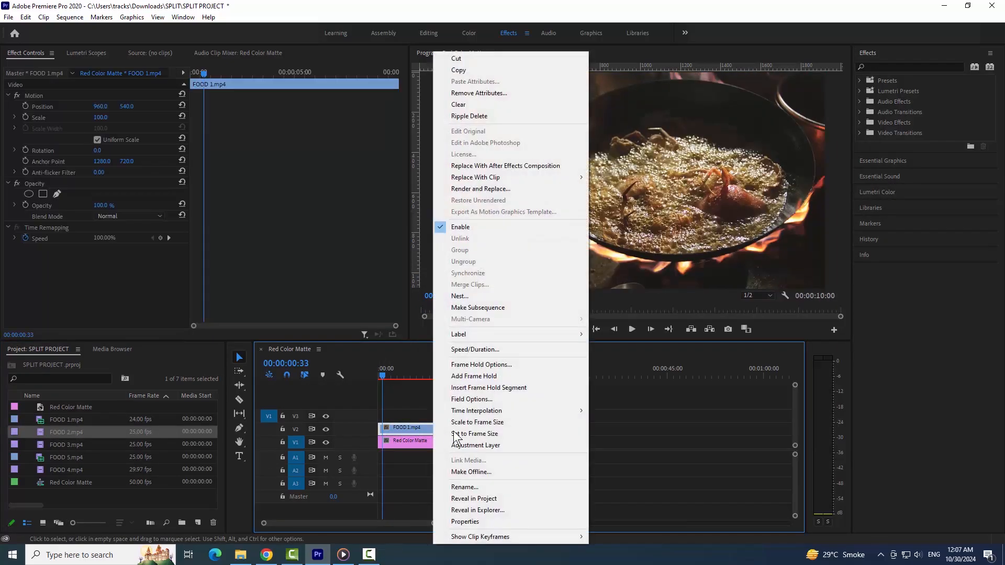
pyautogui.click(563, 434)
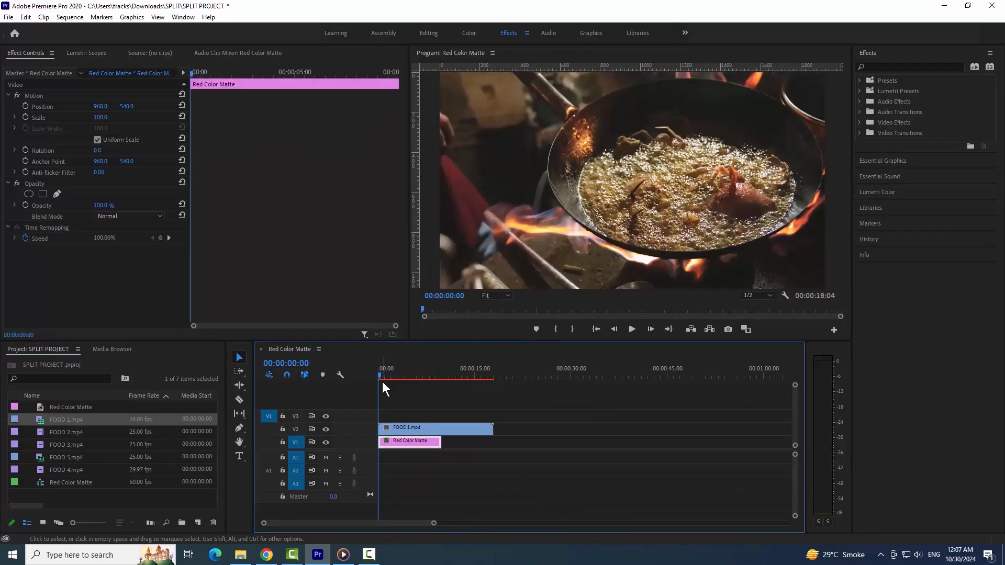
# - Cut off the part of FOOD 1.mp4 before 00:00:00:24 and move the remaining clip to the sequence start
pyautogui.moveTo(383, 368); pyautogui.dragTo(381, 368)
pyautogui.press('c')
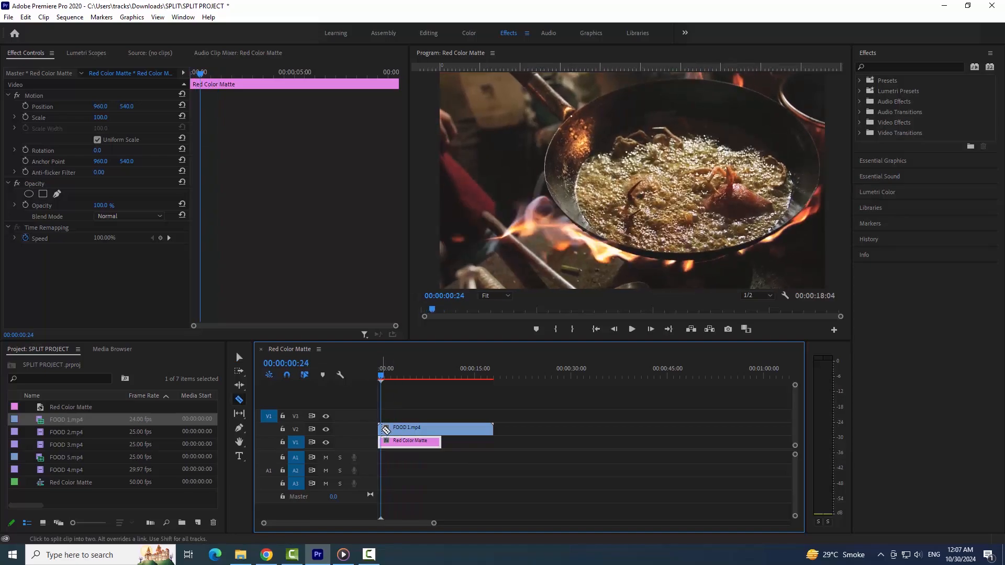
pyautogui.click(382, 429)
pyautogui.press('v')
pyautogui.click(378, 431)
pyautogui.press('Delete')
pyautogui.moveTo(409, 429); pyautogui.dragTo(398, 426)
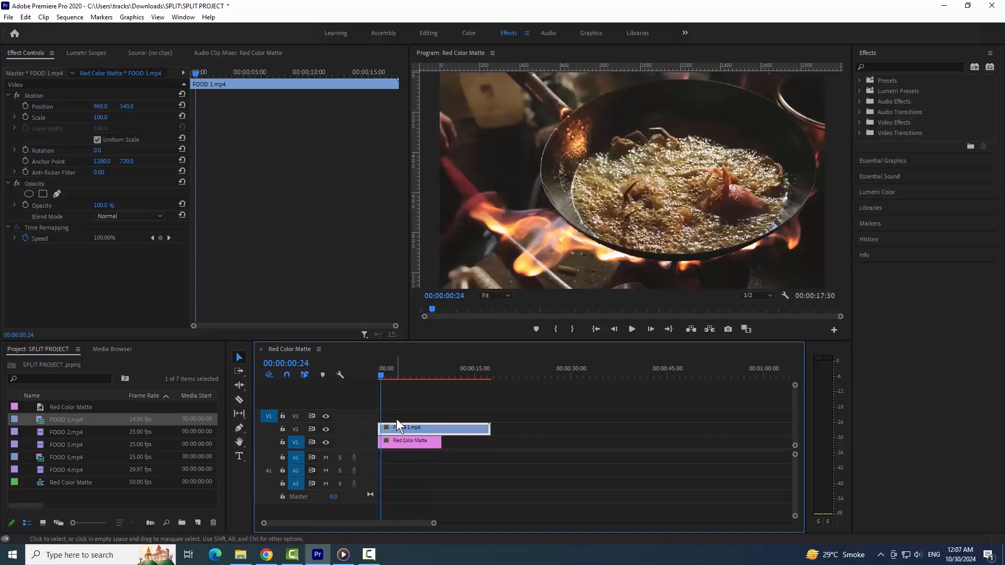
# - Preview FOOD 1.mp4 and trim its end to match the end of the color matte
pyautogui.press('space')
pyautogui.press('space')
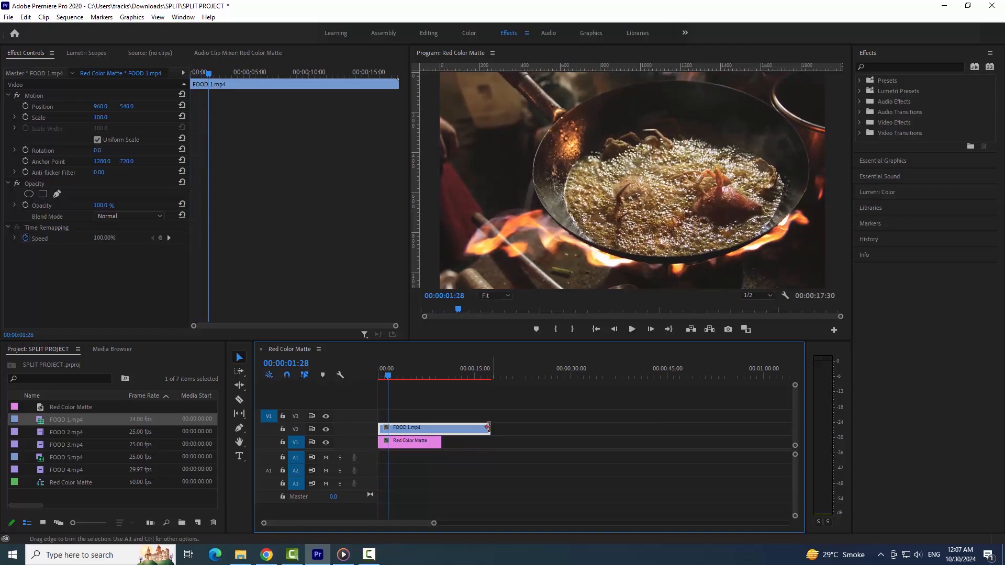
pyautogui.moveTo(450, 429); pyautogui.dragTo(441, 429)
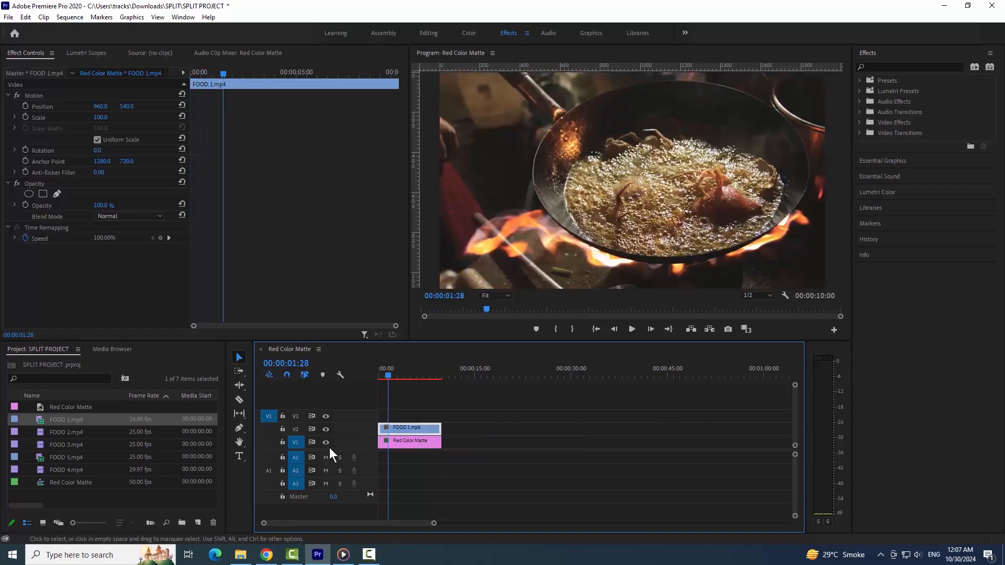
# - Place FOOD 2.mp4 on V3 at the sequence start and set it to frame size
pyautogui.click(65, 431)
pyautogui.moveTo(61, 434); pyautogui.dragTo(382, 419)
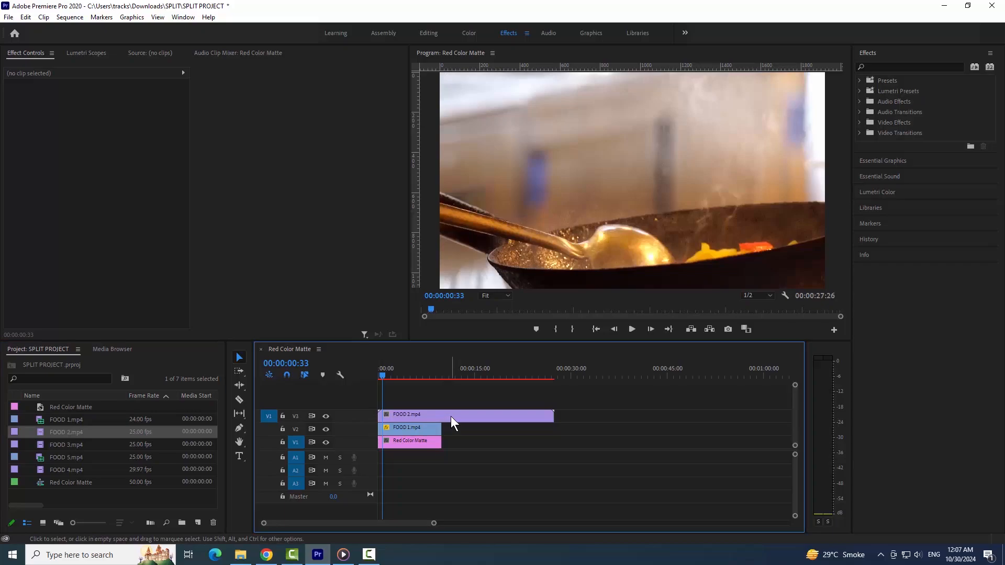
pyautogui.click(451, 416)
pyautogui.rightClick(451, 416)
pyautogui.click(521, 432)
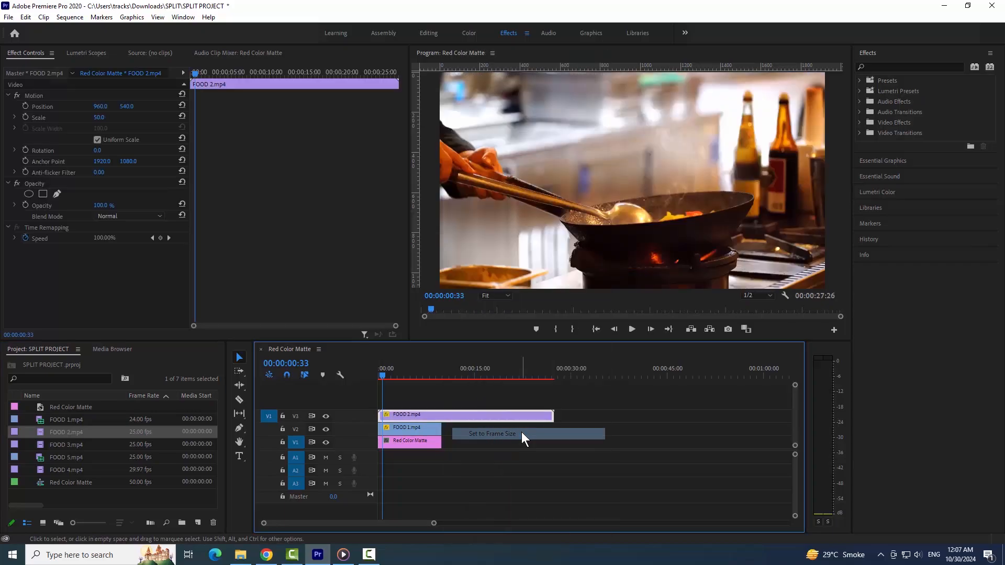
# - Cut off the part of FOOD 2.mp4 before 00:00:05:47 and move the remaining clip to the sequence start
pyautogui.moveTo(382, 374); pyautogui.dragTo(419, 381)
pyautogui.press('c')
pyautogui.click(417, 417)
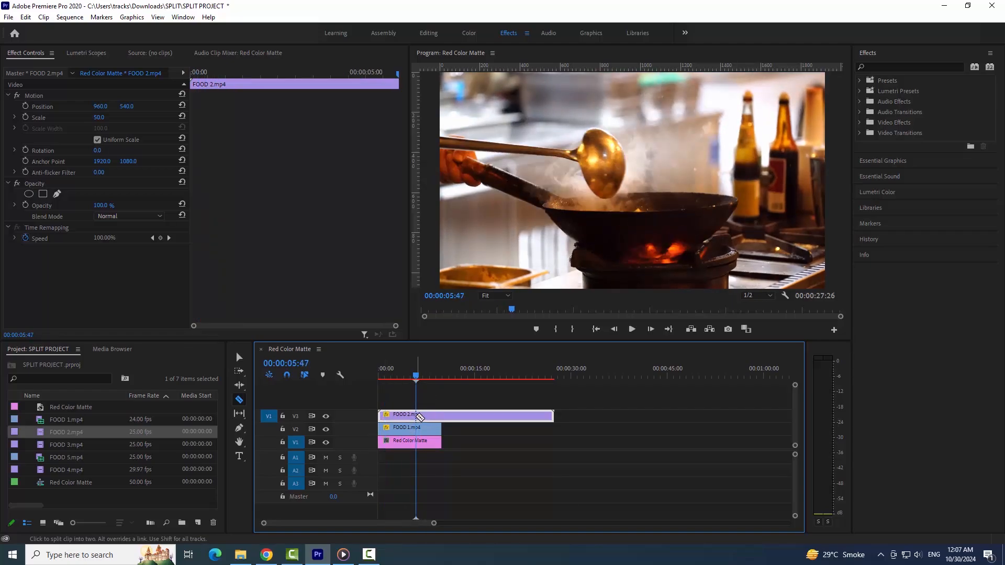
pyautogui.press('v')
pyautogui.click(410, 419)
pyautogui.press('Delete')
pyautogui.moveTo(427, 416); pyautogui.dragTo(390, 416)
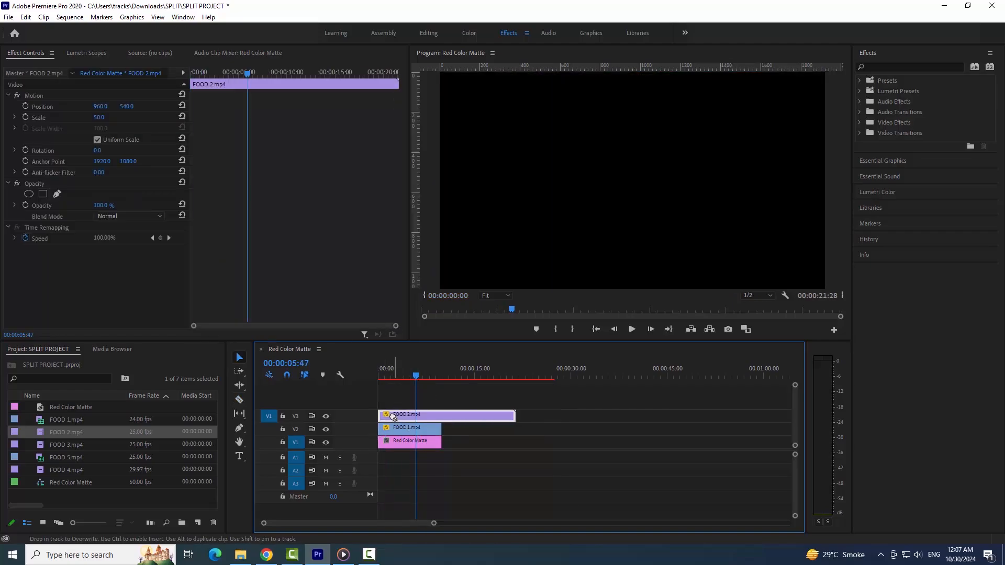
# - Slow FOOD 2.mp4 to about 55% speed and play it back
pyautogui.hotkey('ctrl', 'r')
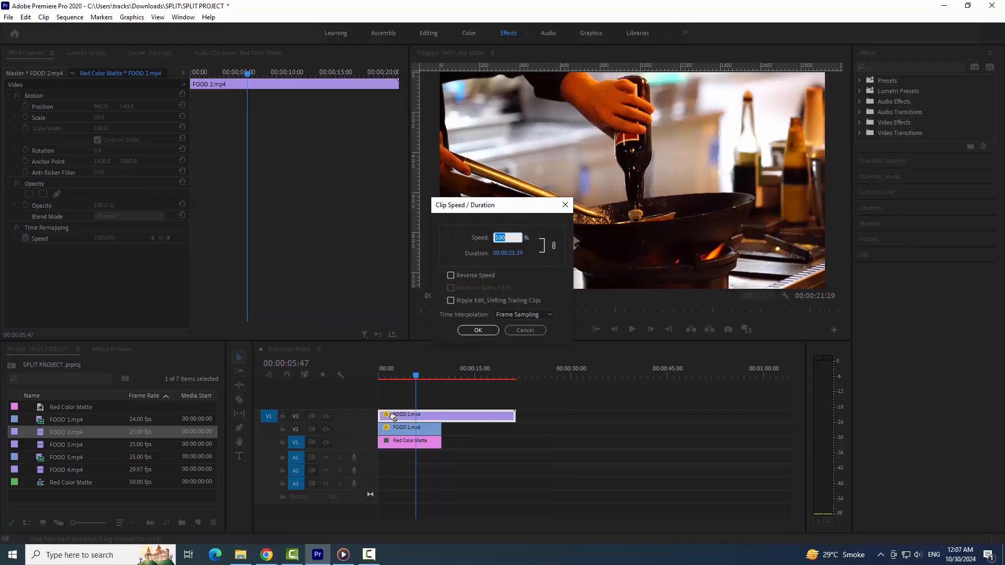
pyautogui.click(476, 330)
pyautogui.click(386, 370)
pyautogui.press('space')
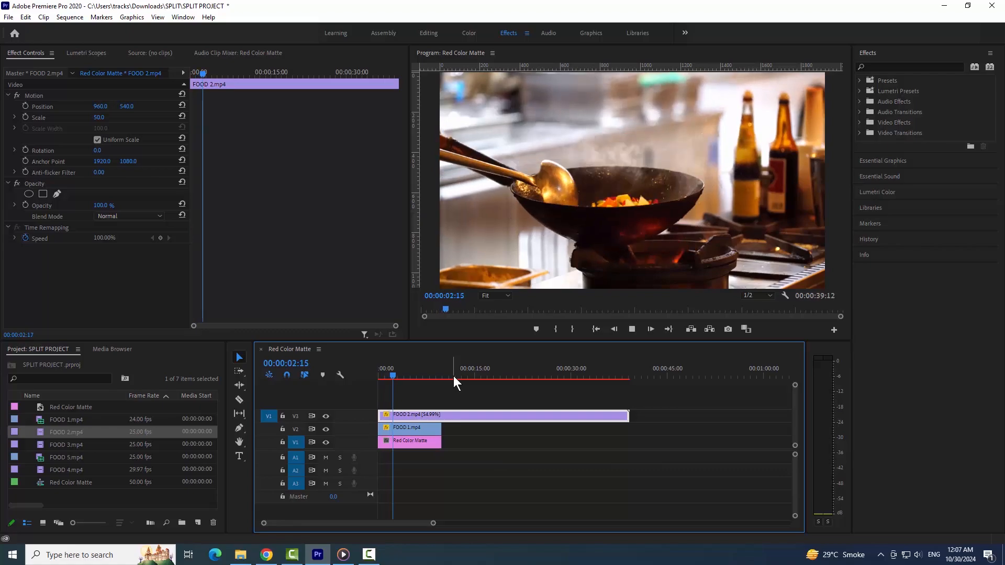
# - Set the speed of FOOD 2.mp4 to 50%, trim its end to match the color matte and preview it
pyautogui.hotkey('ctrl', 'r')
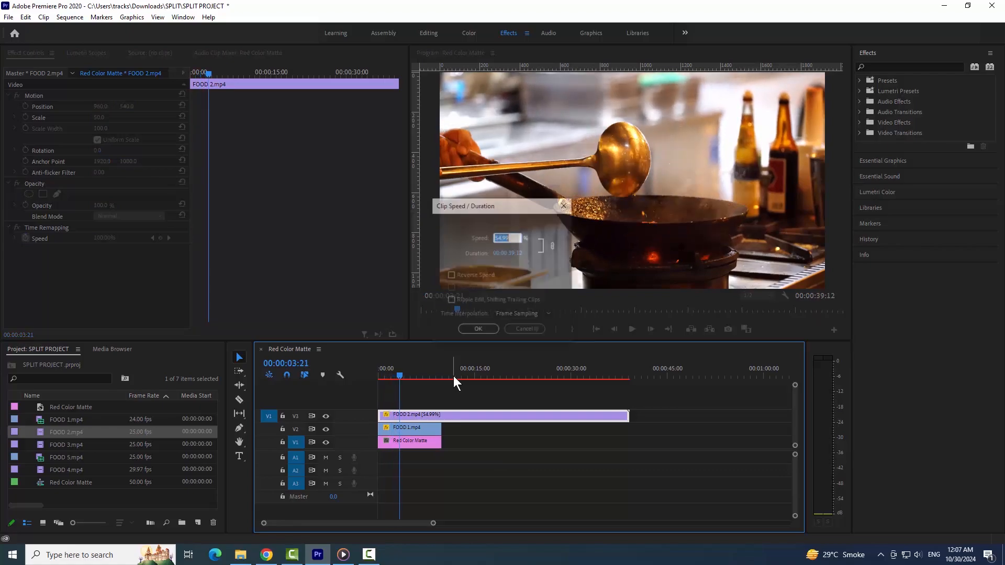
pyautogui.write('50')
pyautogui.press('Return')
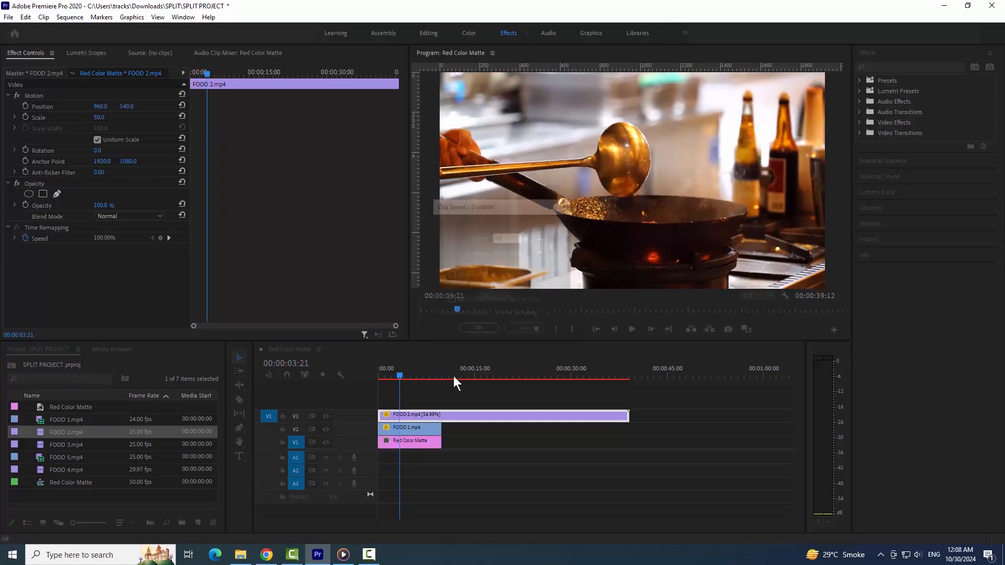
pyautogui.press('space')
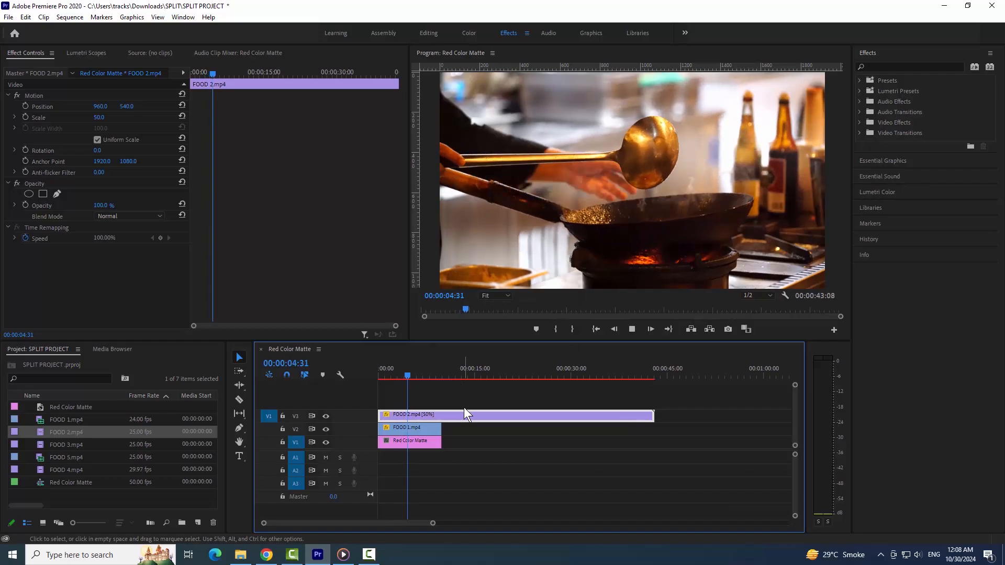
pyautogui.press('space')
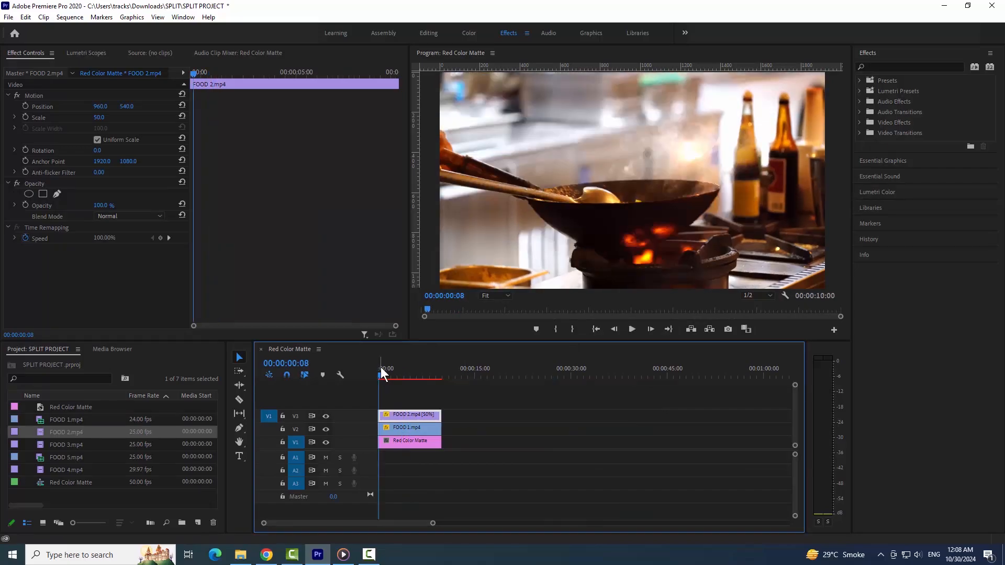
pyautogui.press('space')
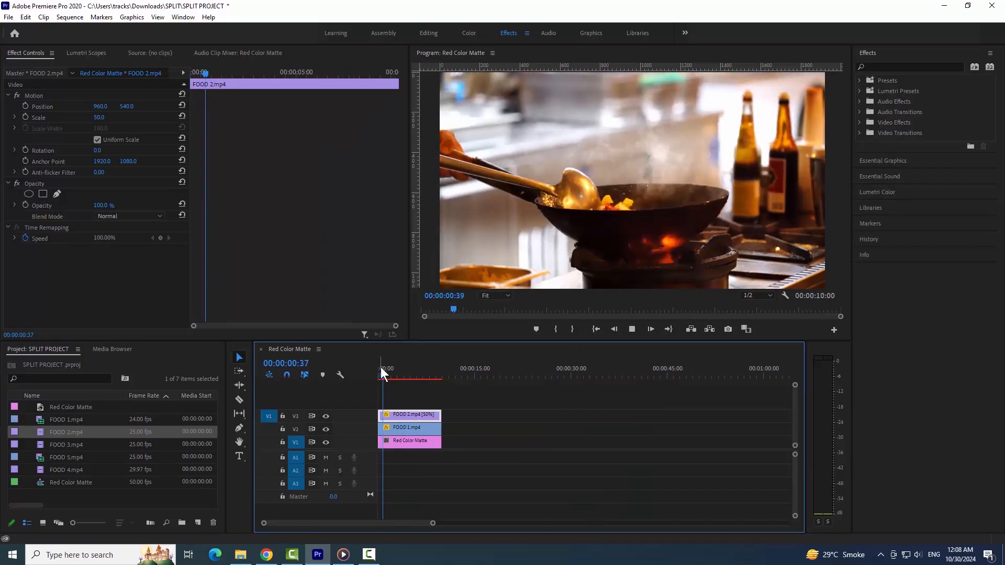
pyautogui.press('space')
# - Place FOOD 3.mp4 on a new track V4 above FOOD 2.mp4 and set it to frame size
pyautogui.click(80, 445)
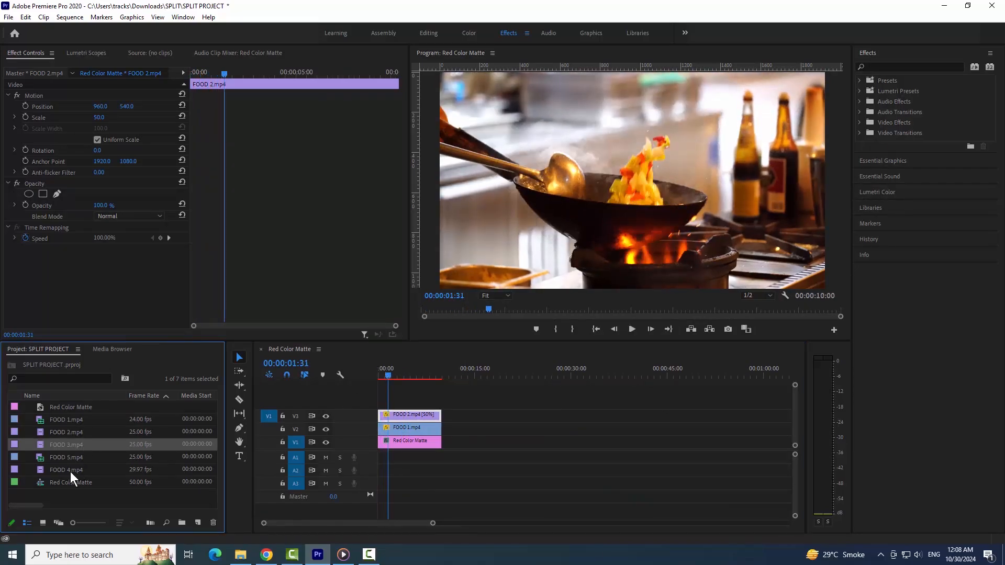
pyautogui.moveTo(58, 443); pyautogui.dragTo(473, 402)
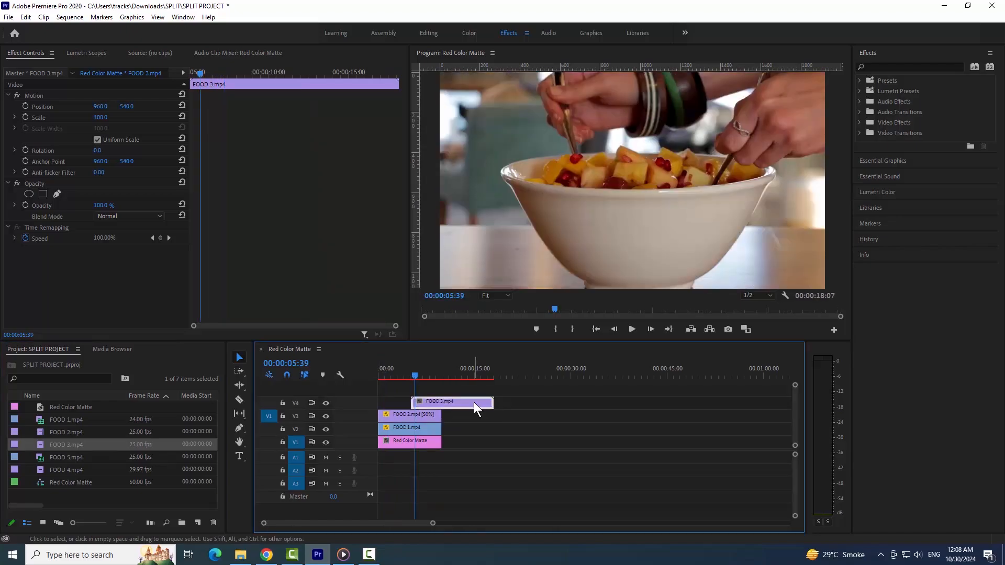
pyautogui.rightClick(473, 402)
pyautogui.click(573, 434)
# - Cut off the part of FOOD 3.mp4 before 00:00:05:39 and move the remaining clip to the sequence start
pyautogui.hotkey('ctrl', 'k')
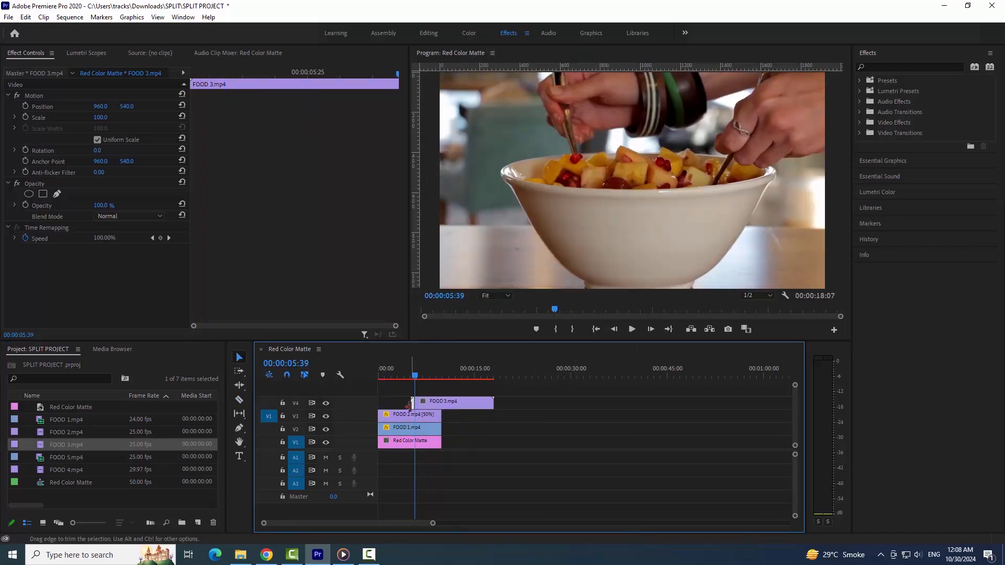
pyautogui.press('Delete')
pyautogui.moveTo(435, 403); pyautogui.dragTo(398, 403)
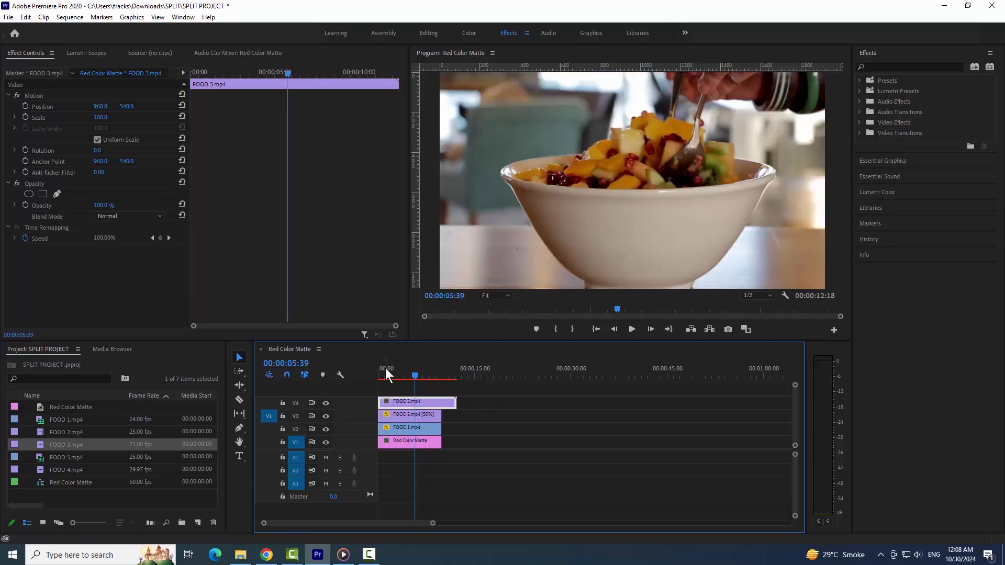
# - Preview FOOD 3.mp4, set its speed to 70% and trim its end to match the color matte
pyautogui.moveTo(385, 368); pyautogui.dragTo(365, 369)
pyautogui.press('space')
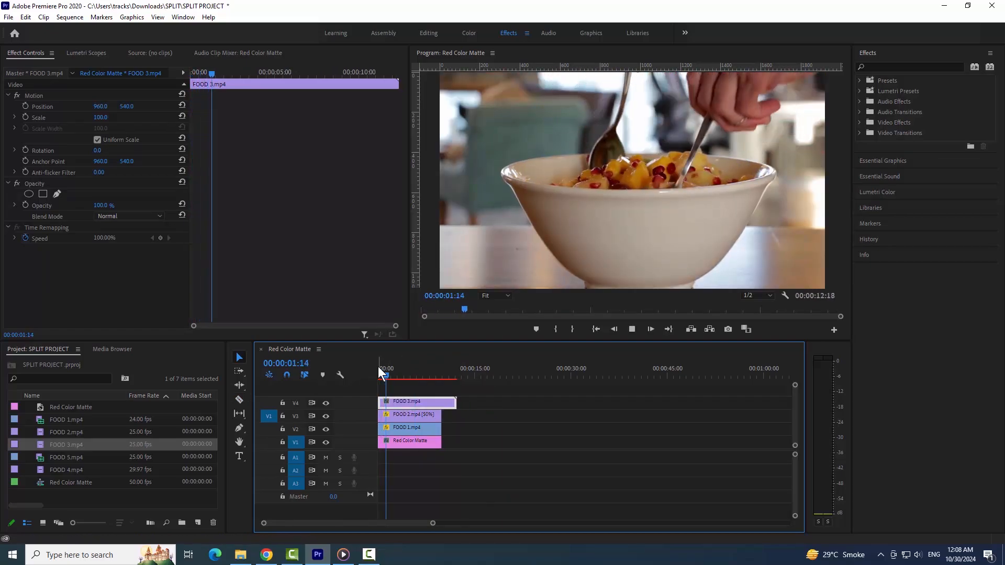
pyautogui.press('space')
pyautogui.hotkey('ctrl', 'r')
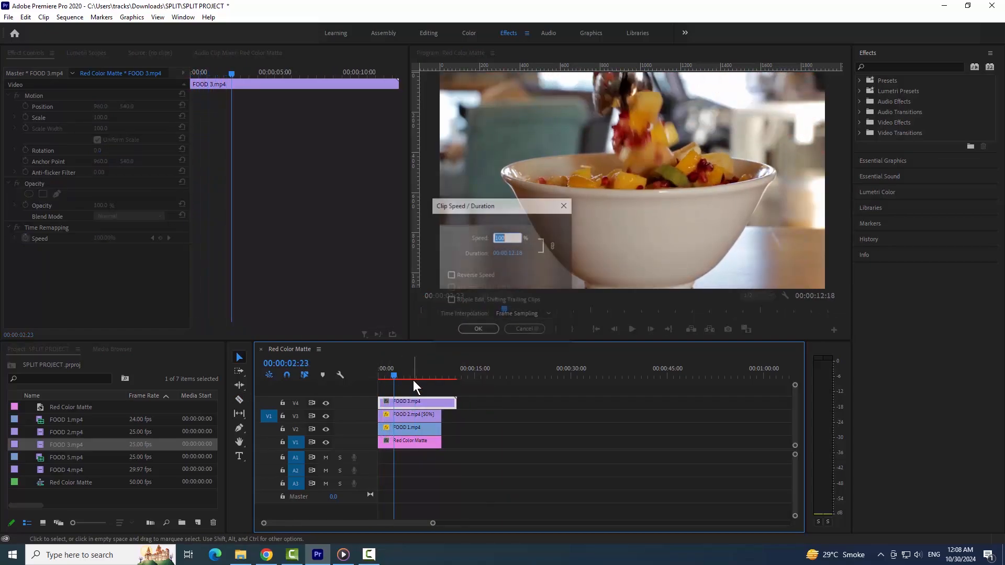
pyautogui.write('70')
pyautogui.press('Return')
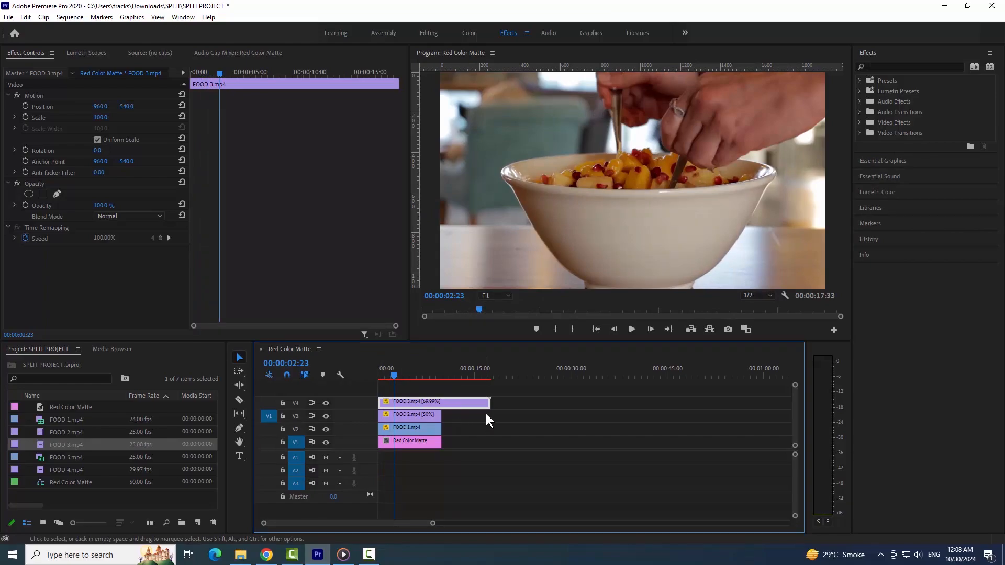
pyautogui.moveTo(485, 404); pyautogui.dragTo(441, 403)
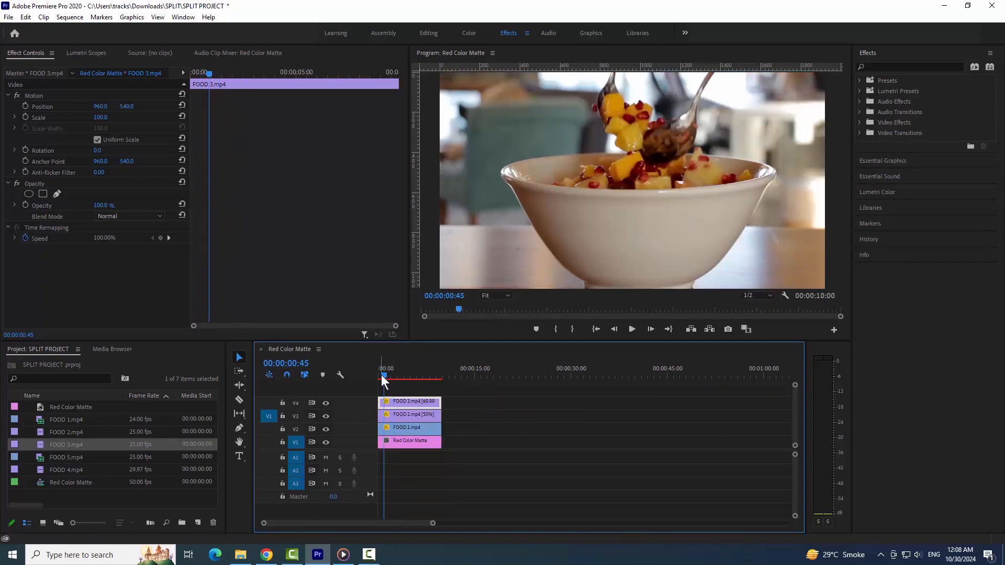
# - Place FOOD 4.mp4 on a new track V5 after the stacked clips and set it to frame size
pyautogui.click(61, 471)
pyautogui.moveTo(392, 423); pyautogui.dragTo(444, 374)
pyautogui.click(449, 375)
pyautogui.press('c')
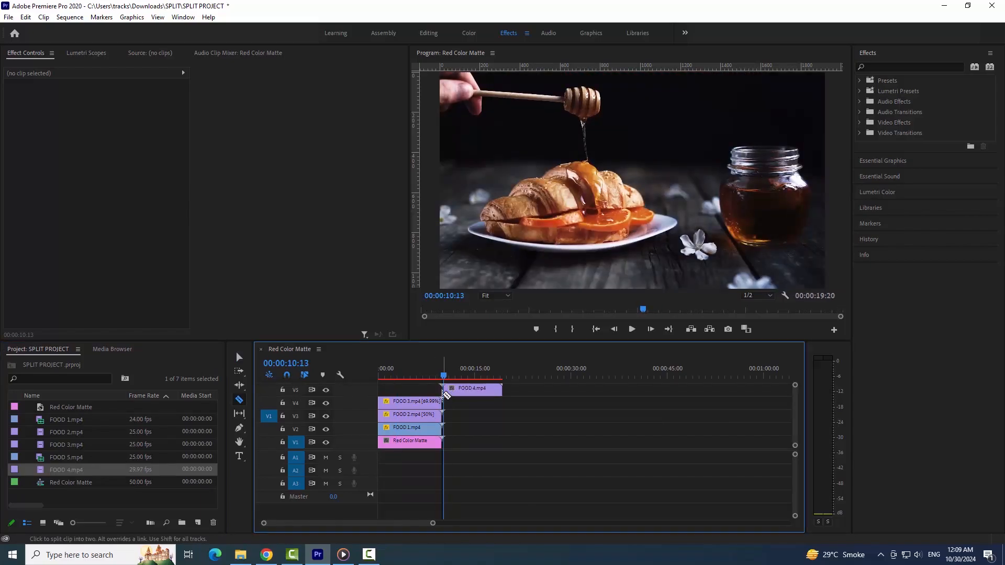
pyautogui.press('v')
pyautogui.click(470, 392)
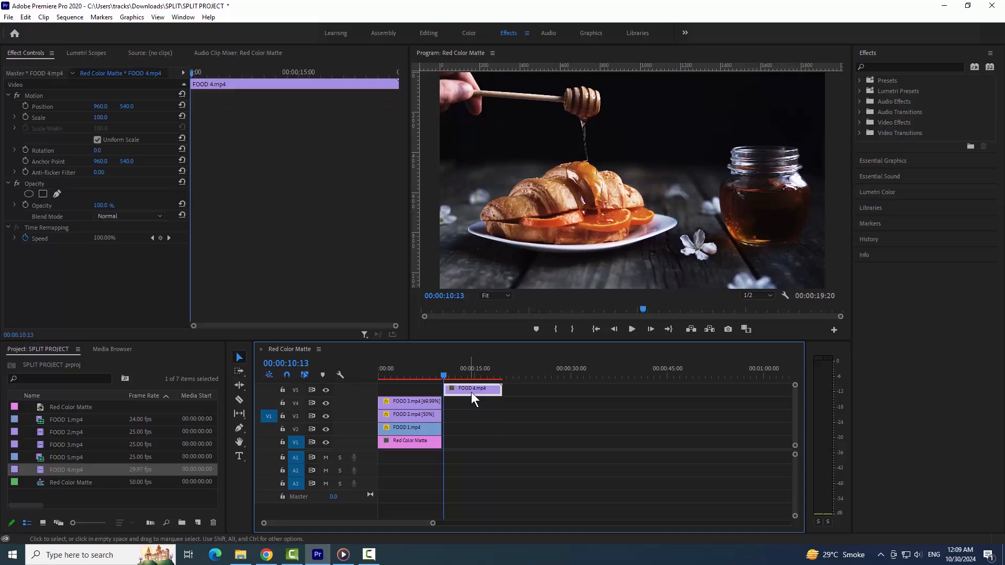
pyautogui.rightClick(471, 392)
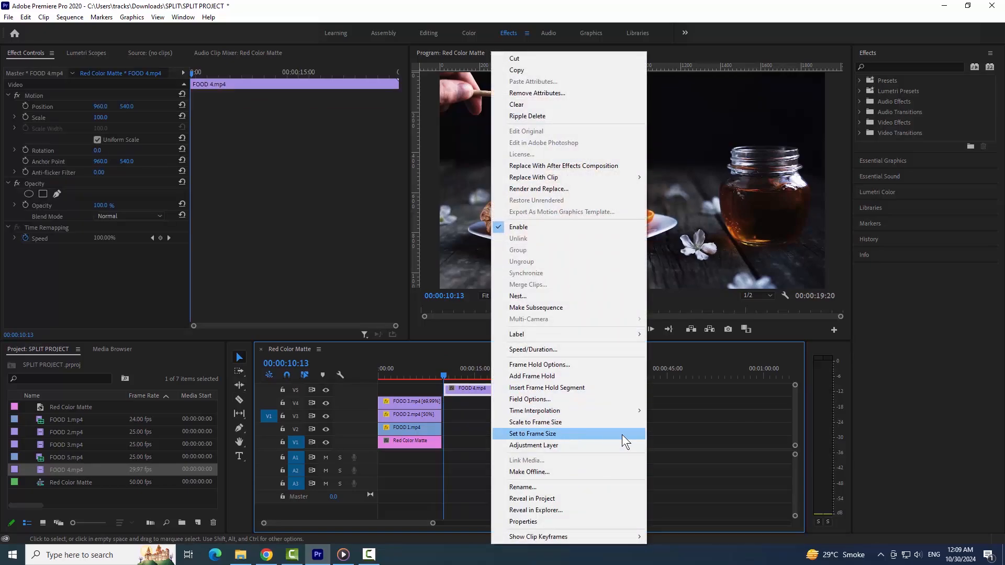
pyautogui.click(621, 435)
# - Move FOOD 4.mp4 to the sequence start, preview it and rate-stretch its end to match the color matte
pyautogui.moveTo(470, 391); pyautogui.dragTo(394, 374)
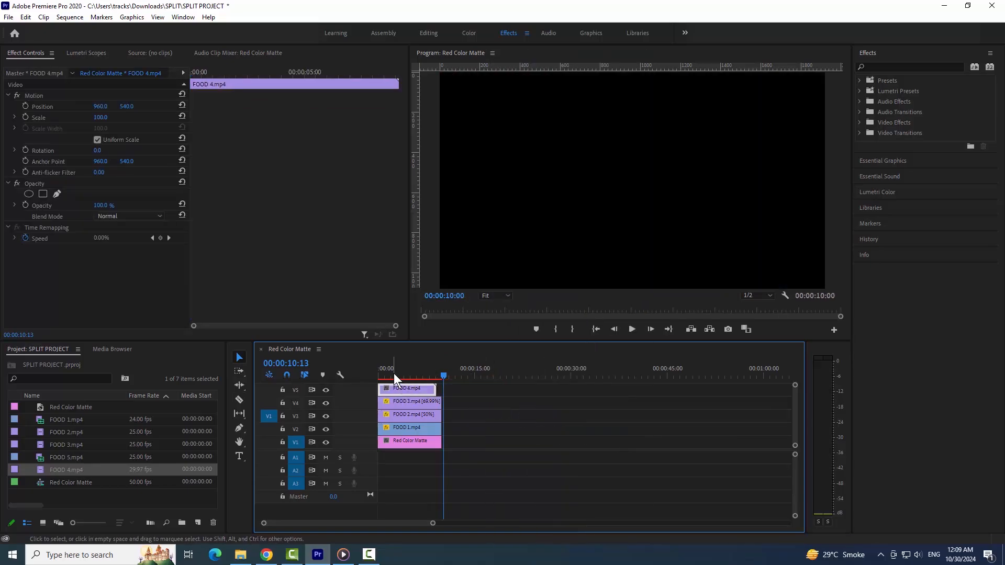
pyautogui.click(378, 371)
pyautogui.press('space')
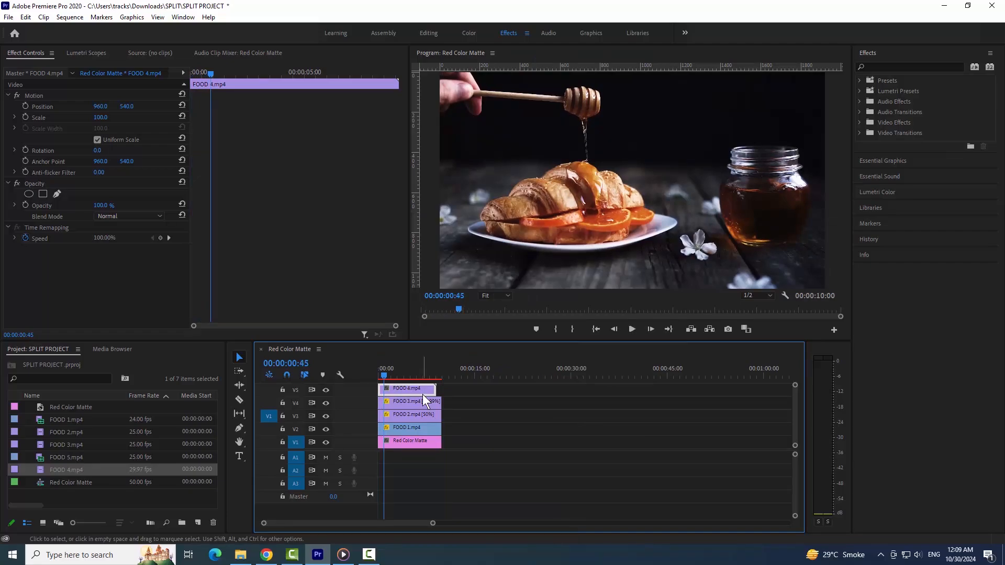
pyautogui.press('r')
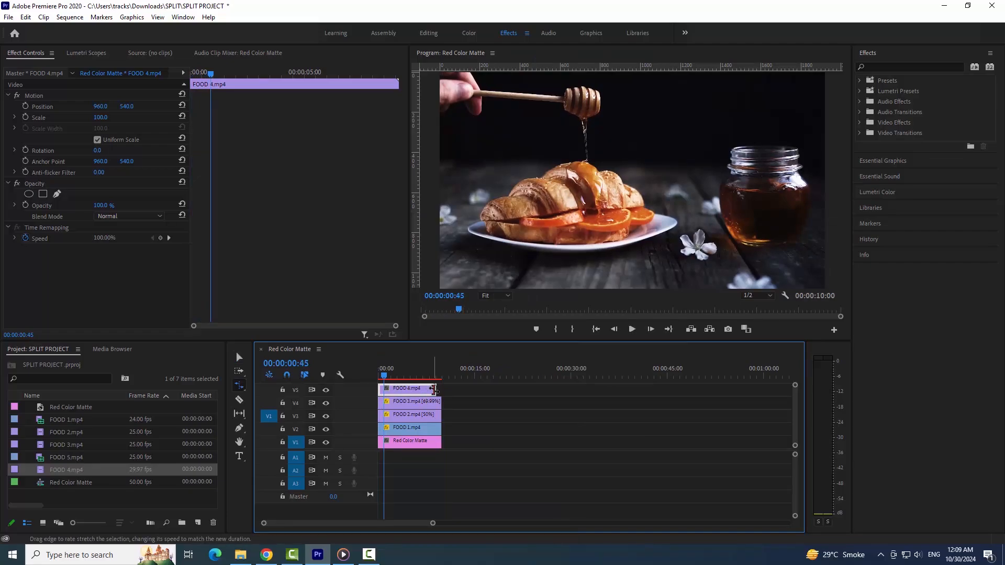
pyautogui.moveTo(435, 390); pyautogui.dragTo(441, 390)
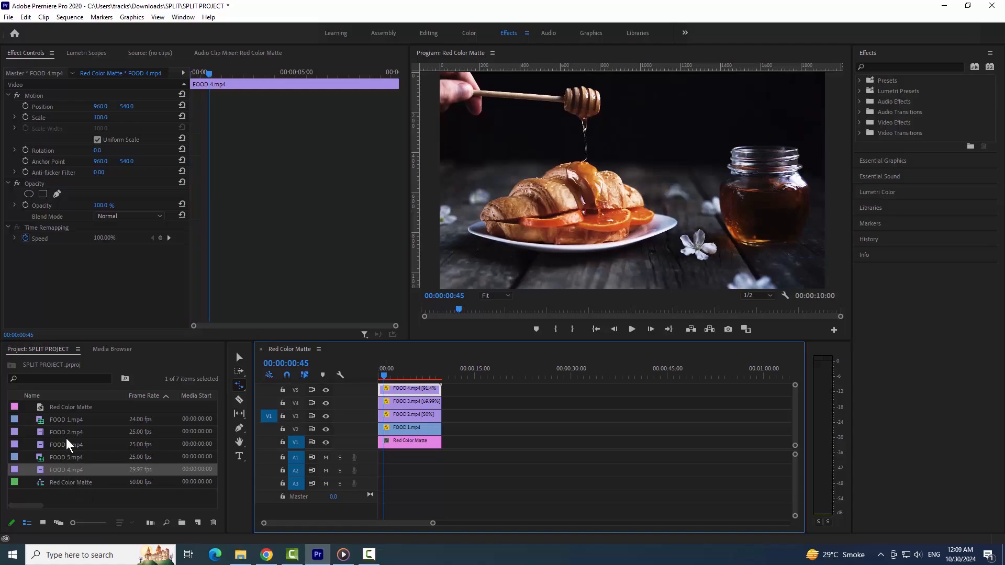
# - Place FOOD 5.mp4 in the empty area of track V3, preview it and set it to frame size
pyautogui.moveTo(68, 457); pyautogui.dragTo(463, 413)
pyautogui.click(471, 376)
pyautogui.press('space')
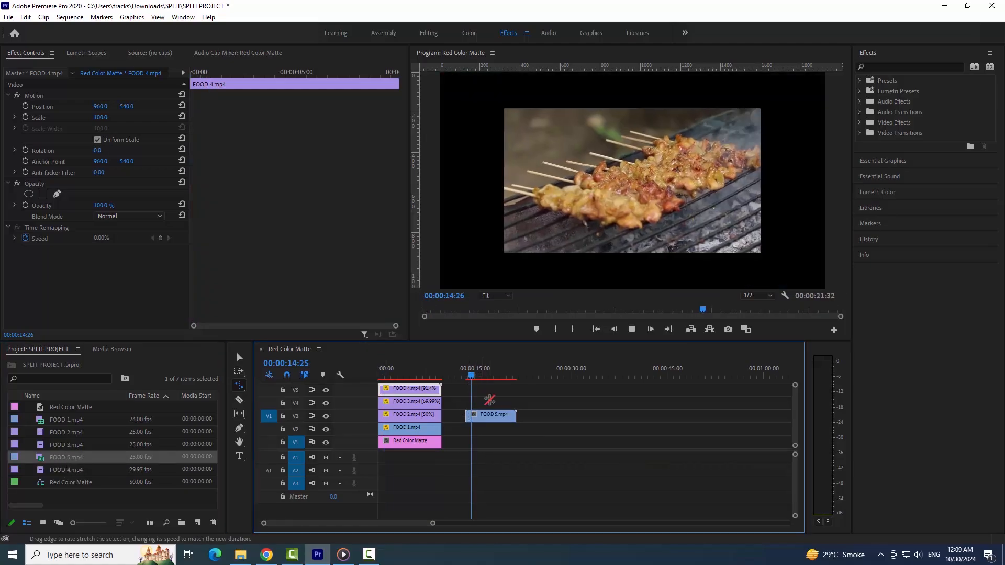
pyautogui.press('v')
pyautogui.rightClick(508, 417)
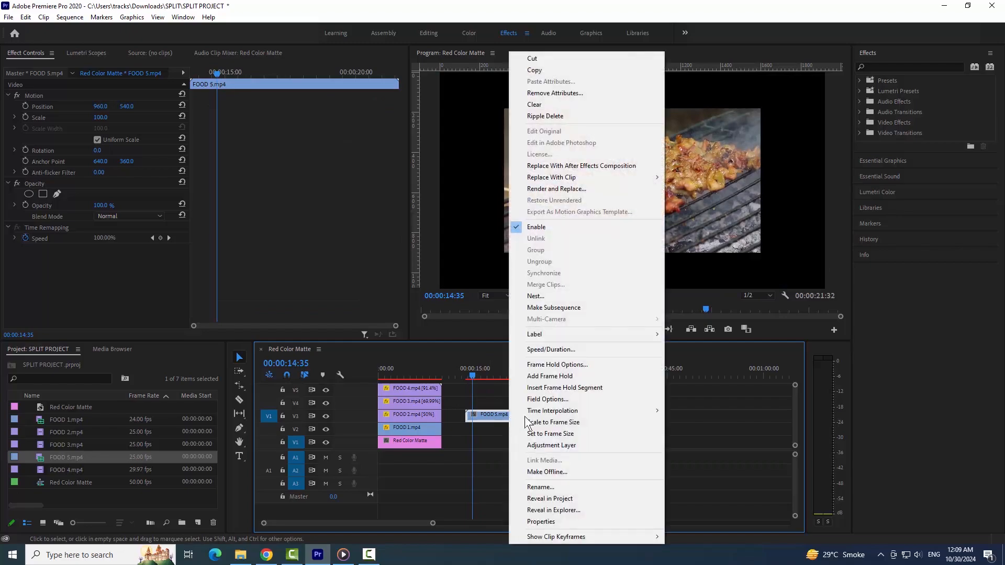
pyautogui.click(601, 433)
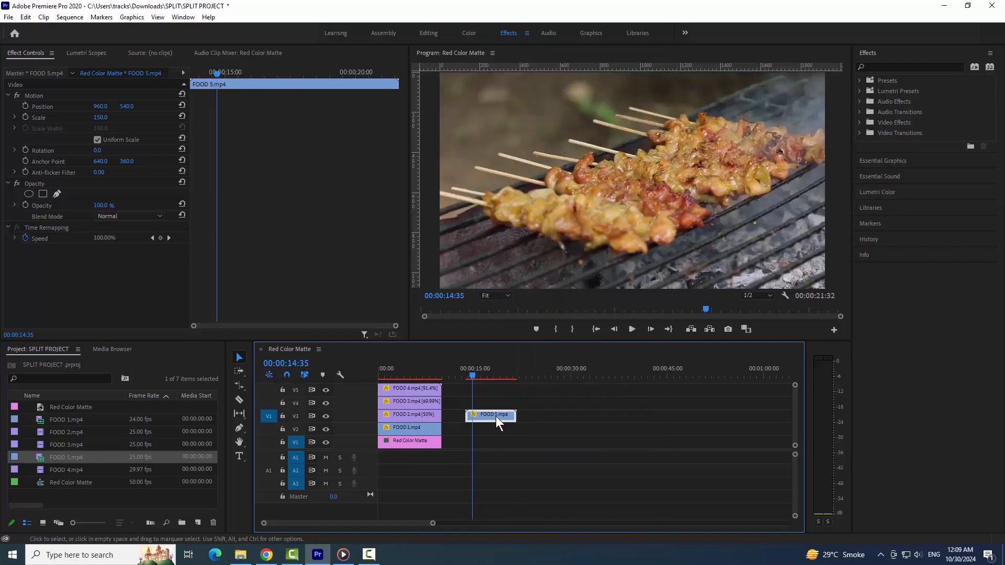
# - Move FOOD 5.mp4 to the sequence start on a new track V6 above FOOD 4.mp4 and preview it
pyautogui.scroll(2, 423, 442)
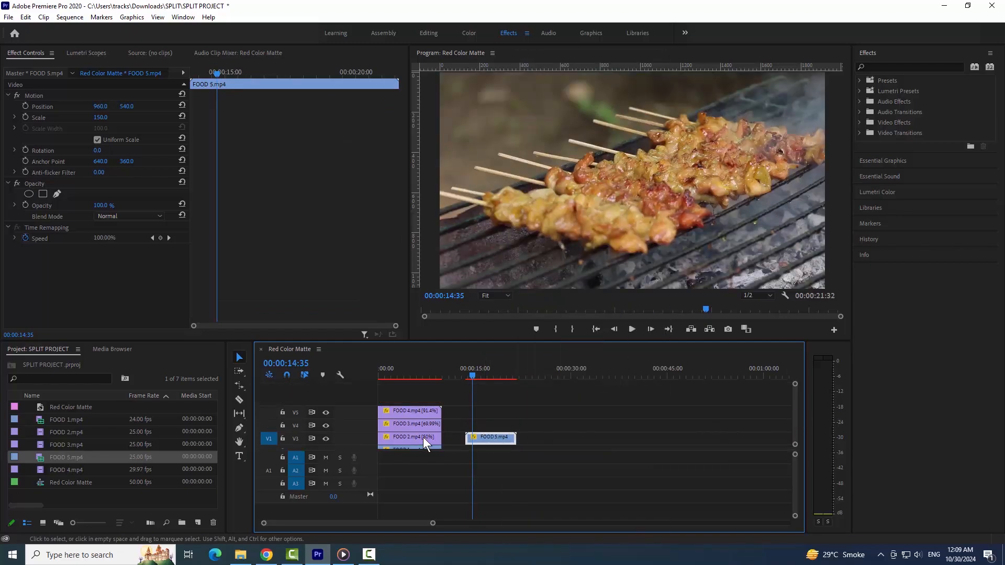
pyautogui.moveTo(487, 437); pyautogui.dragTo(472, 372)
pyautogui.press('space')
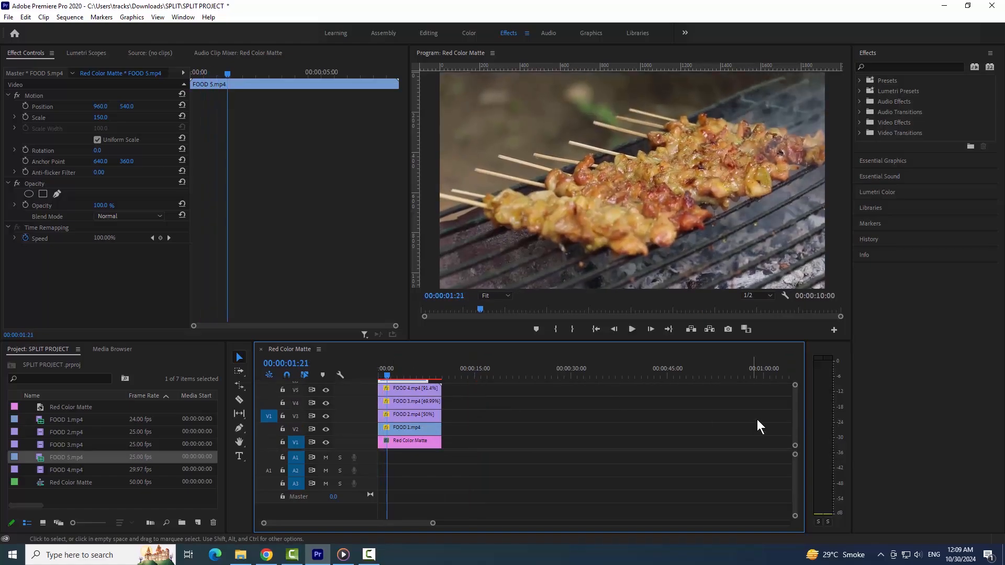
# - Slow FOOD 5.mp4 to about 75% speed so its length matches the clips below
pyautogui.scroll(1, 794, 413)
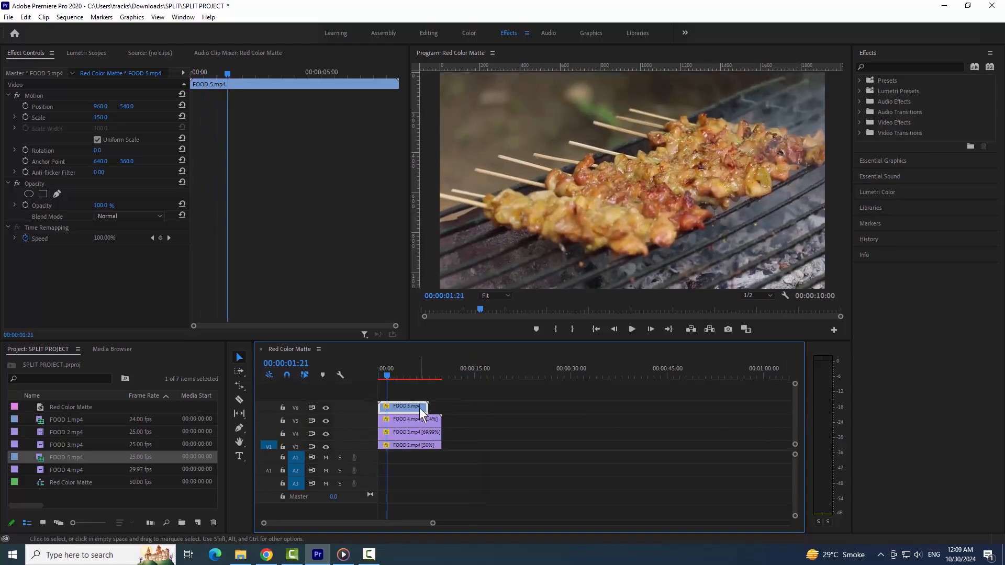
pyautogui.hotkey('ctrl', 'r')
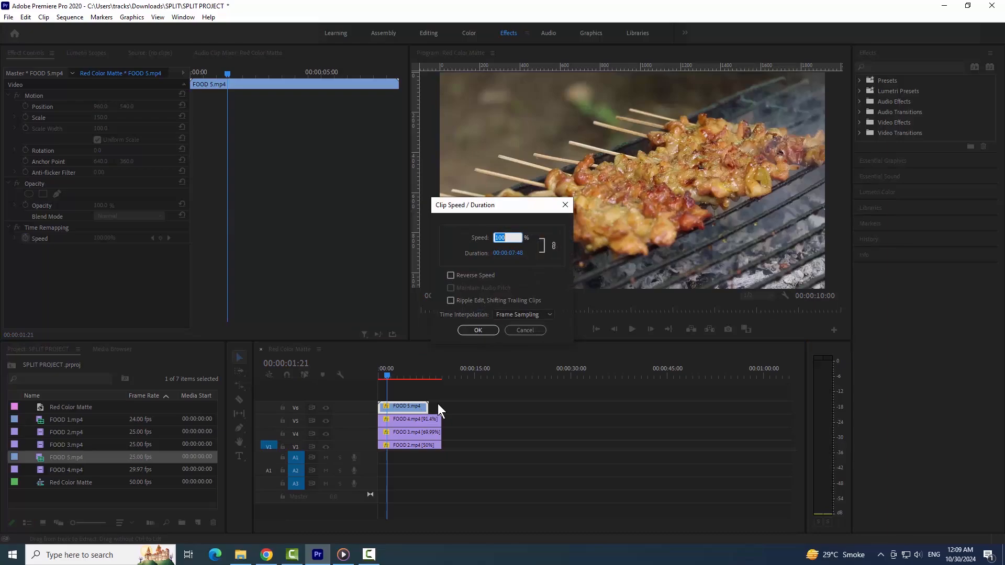
pyautogui.press('Return')
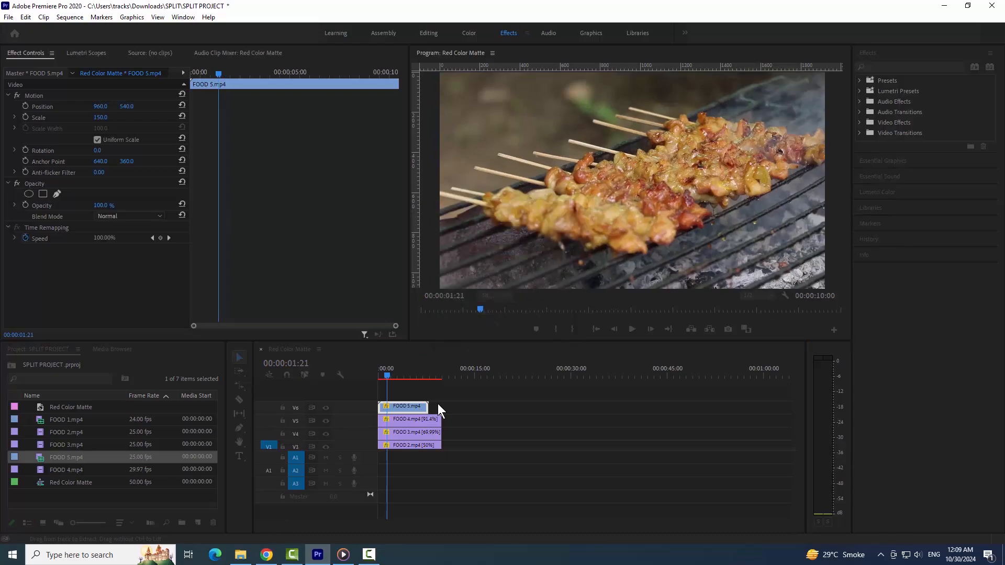
pyautogui.click(403, 370)
pyautogui.moveTo(406, 368); pyautogui.dragTo(412, 368)
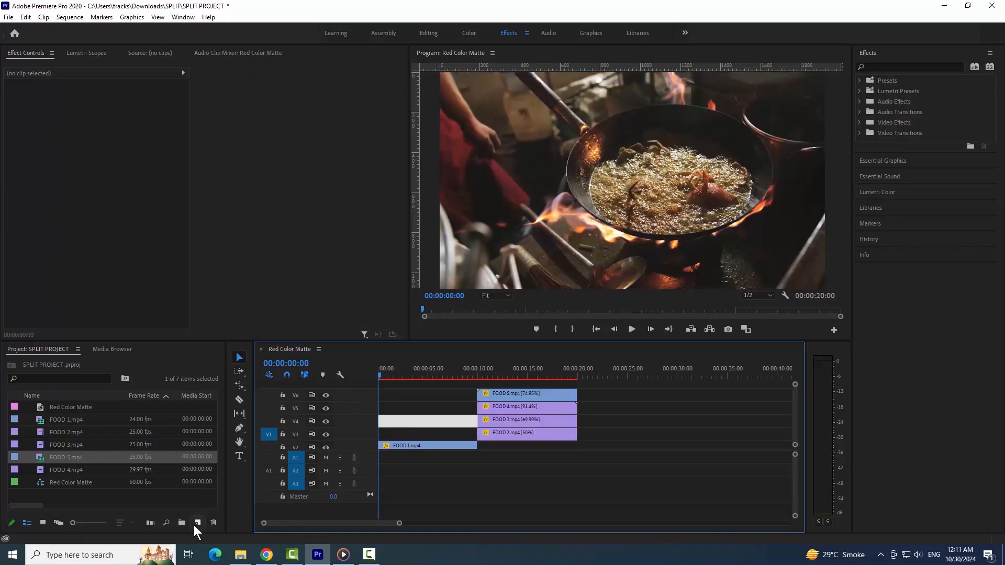
# - Create a new color matte with a width of 1920 and a height of 1920
pyautogui.click(196, 524)
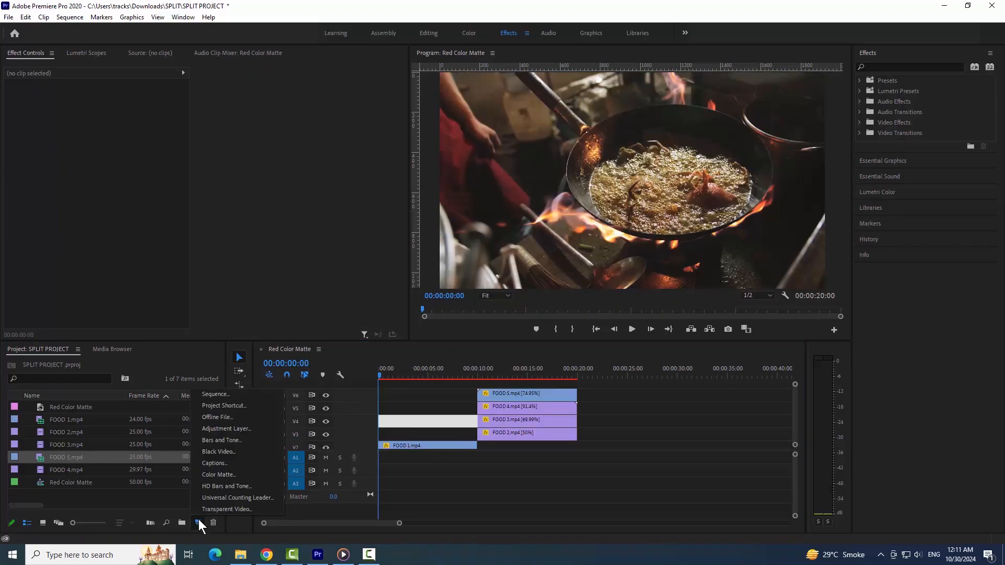
pyautogui.click(270, 474)
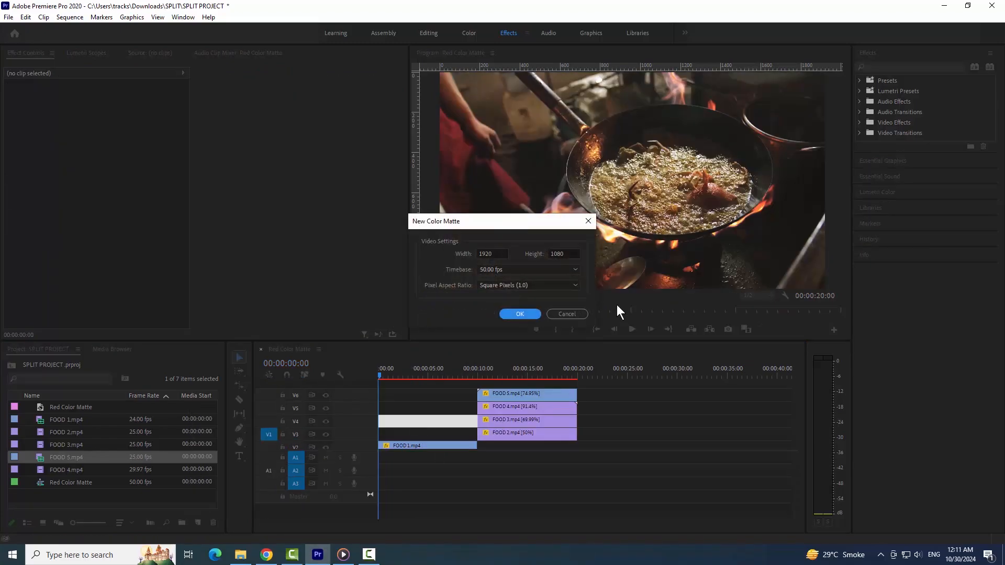
pyautogui.moveTo(494, 253); pyautogui.dragTo(450, 256)
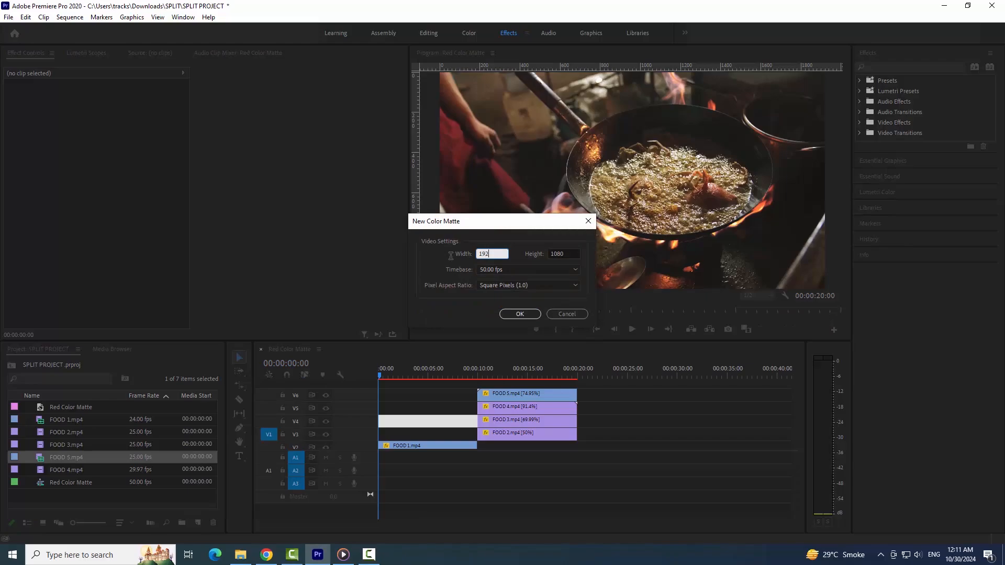
pyautogui.click(570, 254)
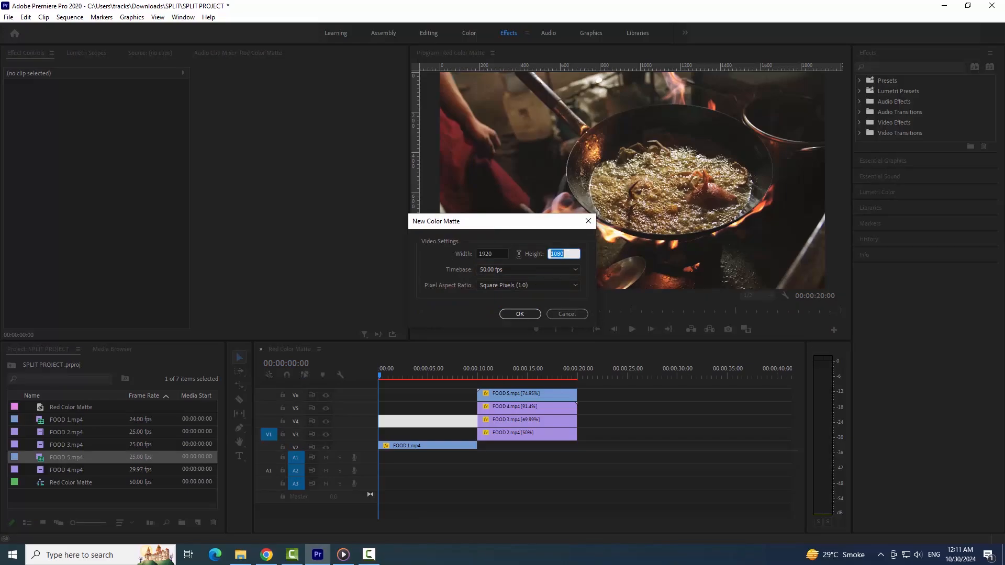
pyautogui.write('1920')
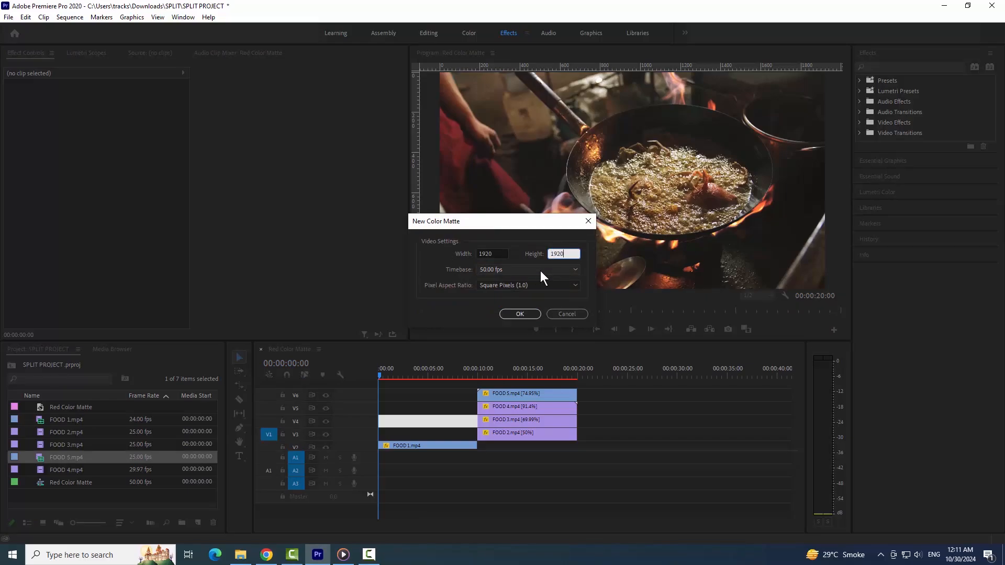
pyautogui.click(495, 255)
pyautogui.click(519, 314)
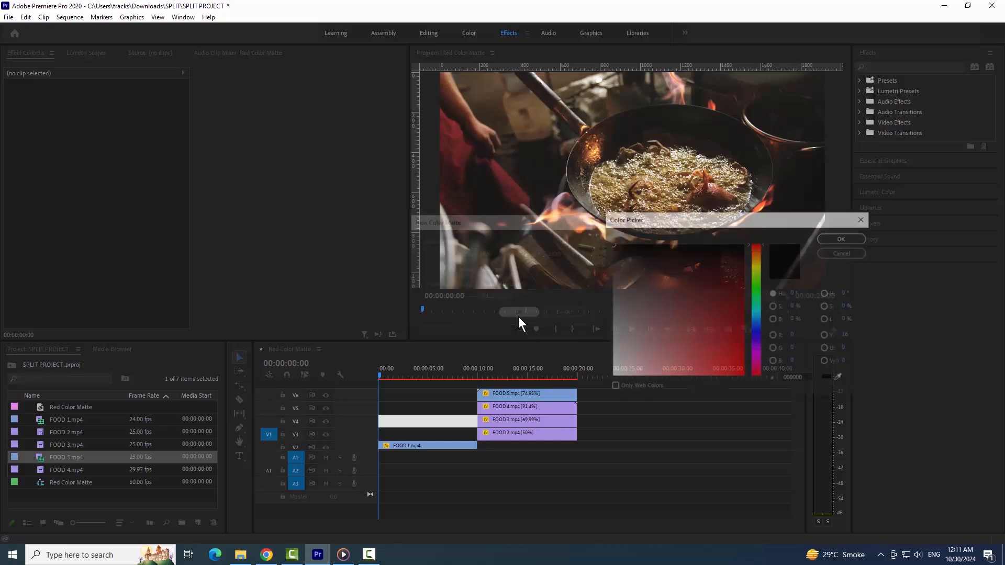
# - Choose green 0DC005 as the matte's color and keep the default name Color Matte
pyautogui.click(758, 287)
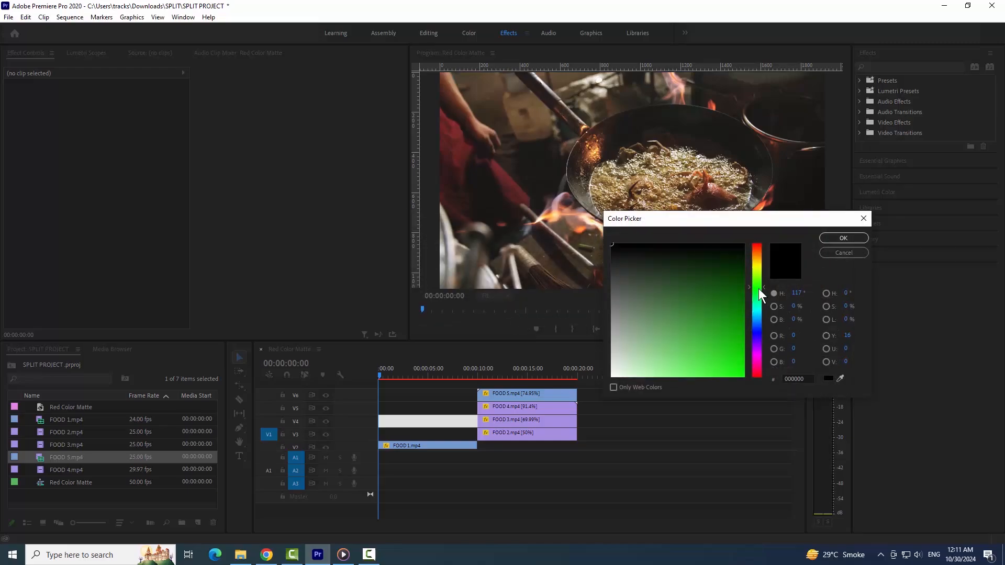
pyautogui.click(741, 353)
pyautogui.moveTo(747, 364); pyautogui.dragTo(741, 344)
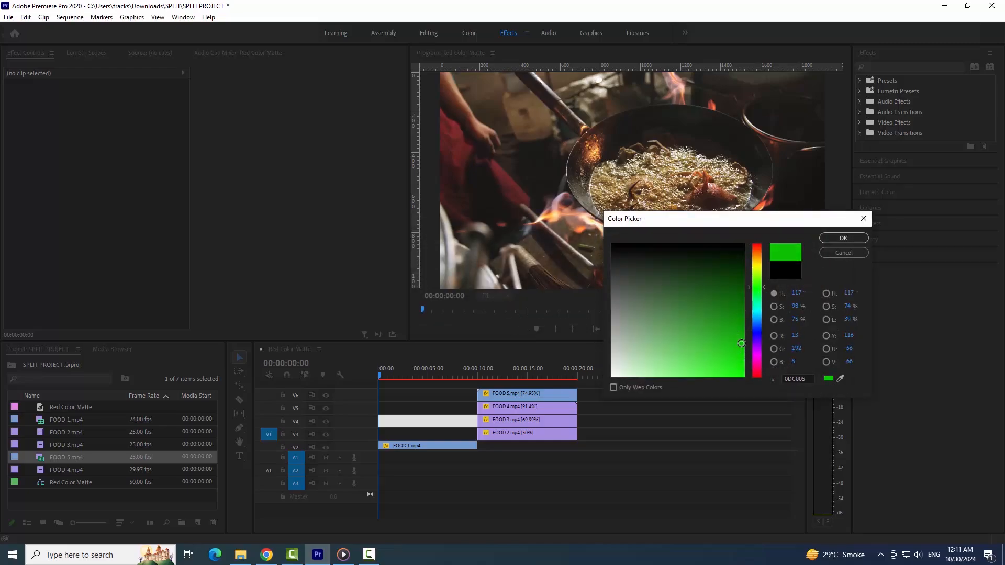
pyautogui.click(844, 238)
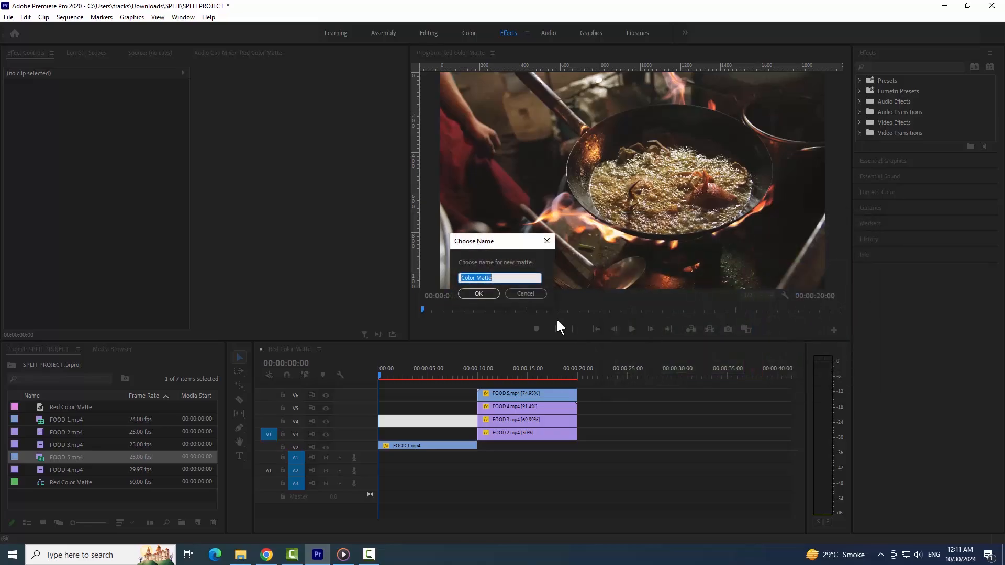
pyautogui.click(481, 294)
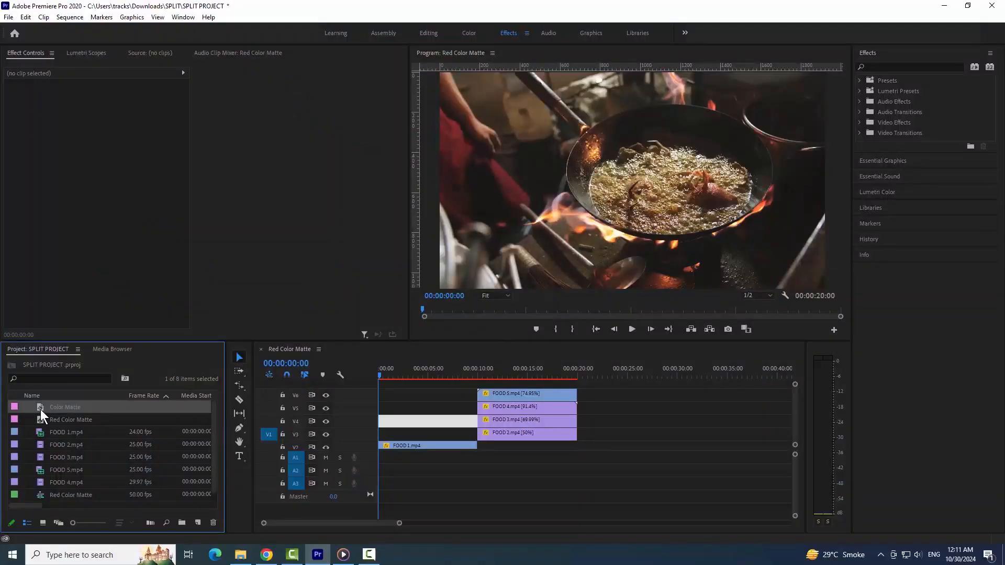
# - Place the green Color Matte on V3 above FOOD 1.mp4, match its length, and shift the FOOD 2 to FOOD 5 clips further along the timeline
pyautogui.moveTo(40, 409); pyautogui.dragTo(385, 408)
pyautogui.press('Delete')
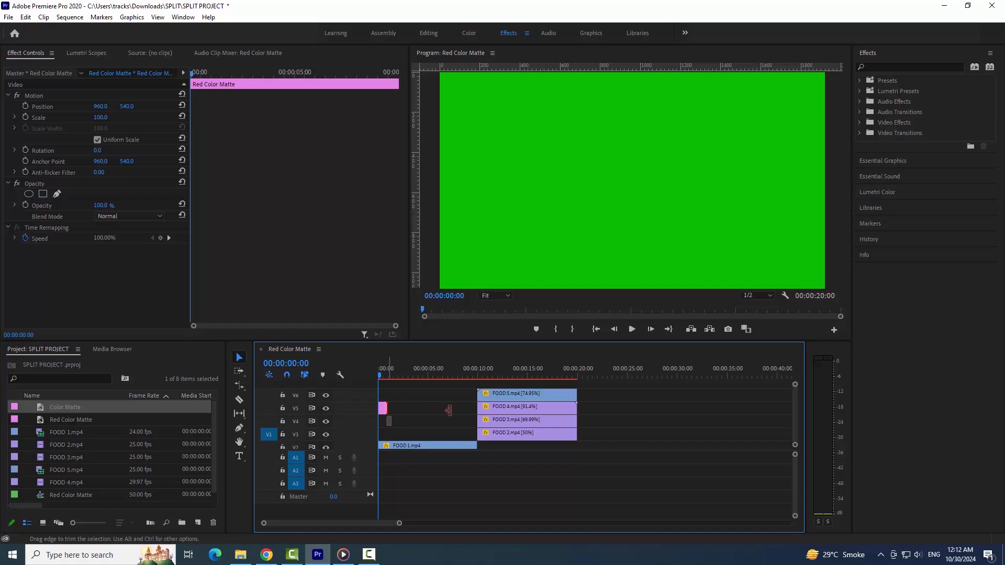
pyautogui.moveTo(449, 410); pyautogui.dragTo(437, 429)
pyautogui.moveTo(576, 456); pyautogui.dragTo(532, 399)
# - At 00:00:03:34, set the green Color Matte's rotation to -25° and its position to about 2662, 394
pyautogui.click(416, 375)
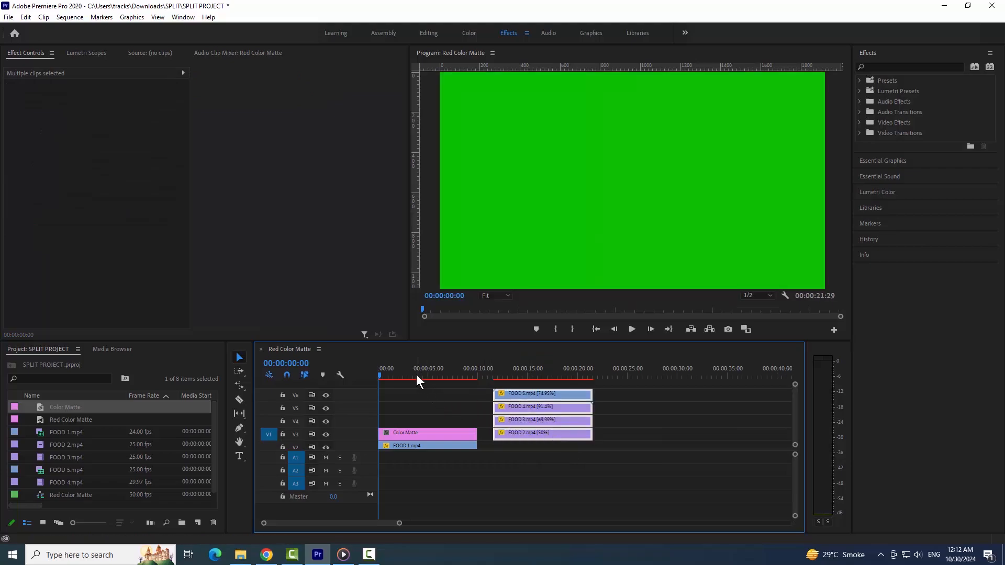
pyautogui.click(426, 434)
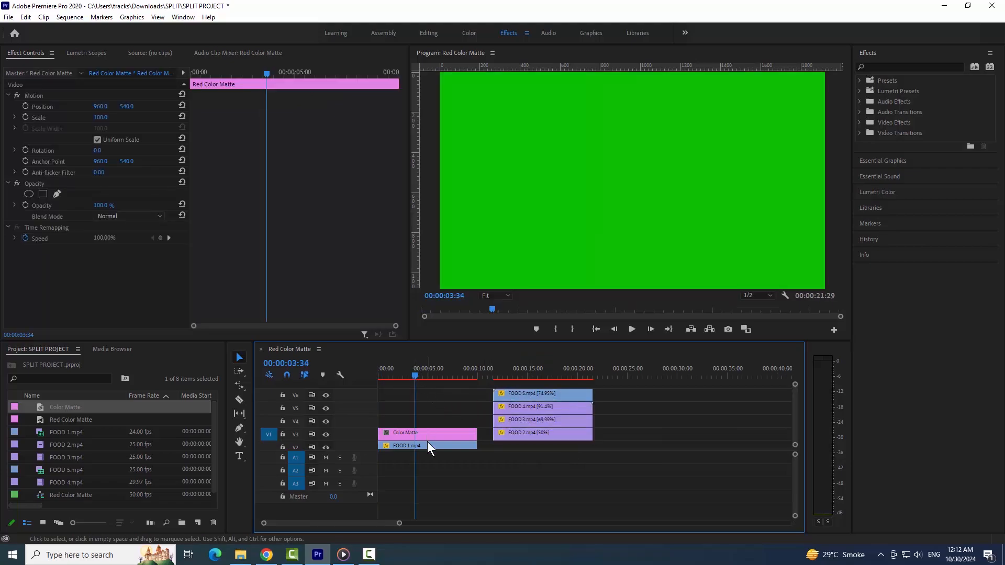
pyautogui.click(96, 151)
pyautogui.write('-25')
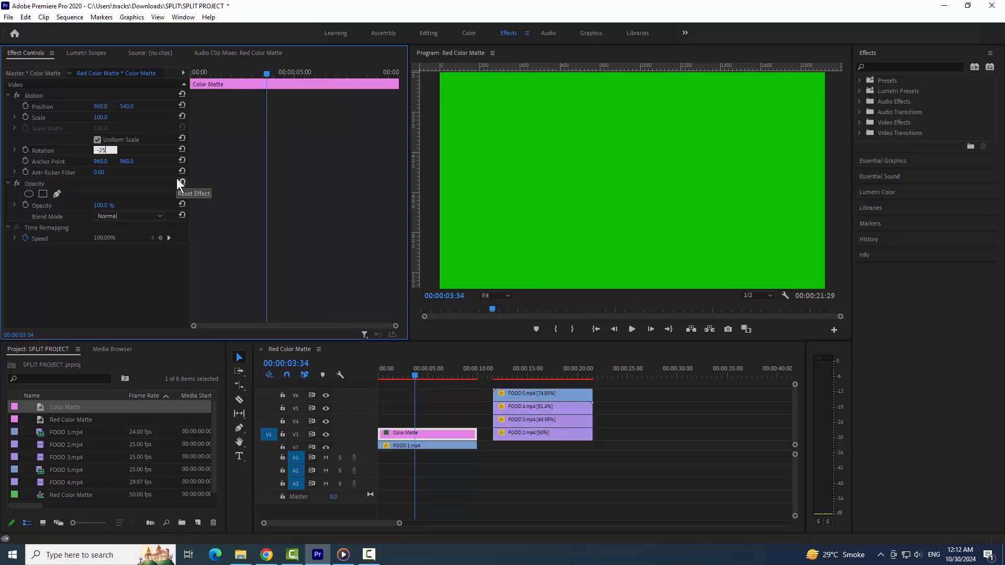
pyautogui.press('Return')
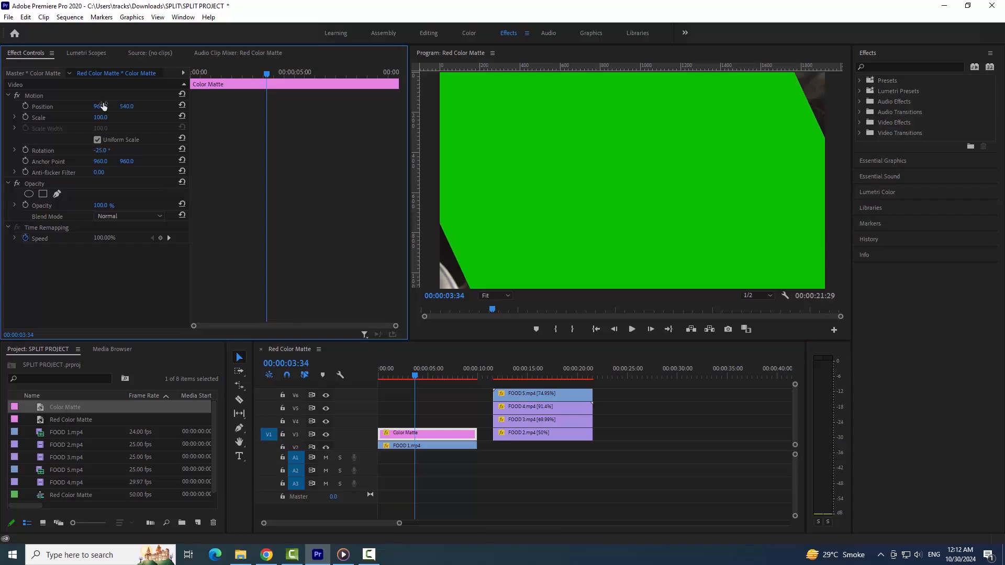
pyautogui.moveTo(96, 108); pyautogui.dragTo(366, 108)
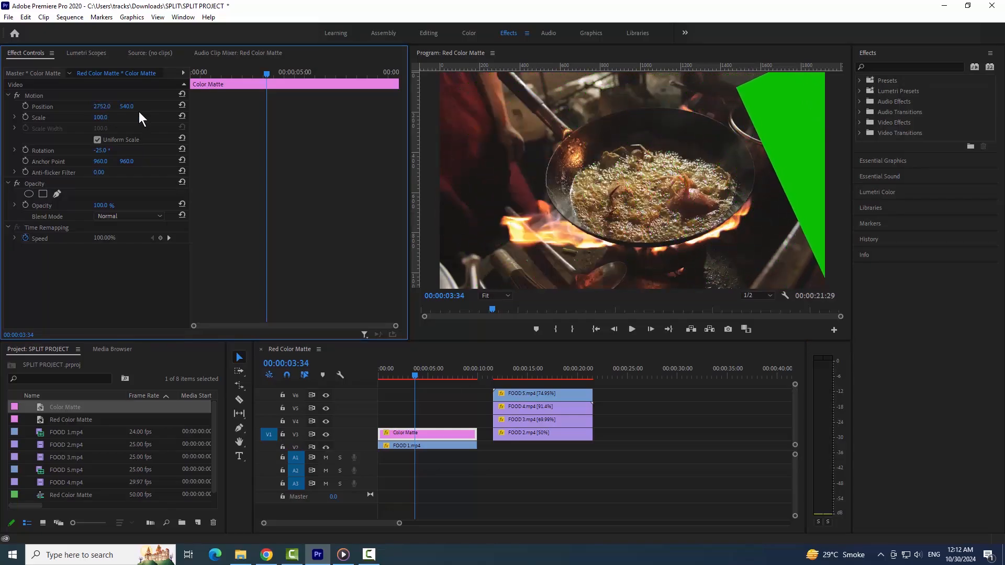
pyautogui.moveTo(124, 108); pyautogui.dragTo(56, 107)
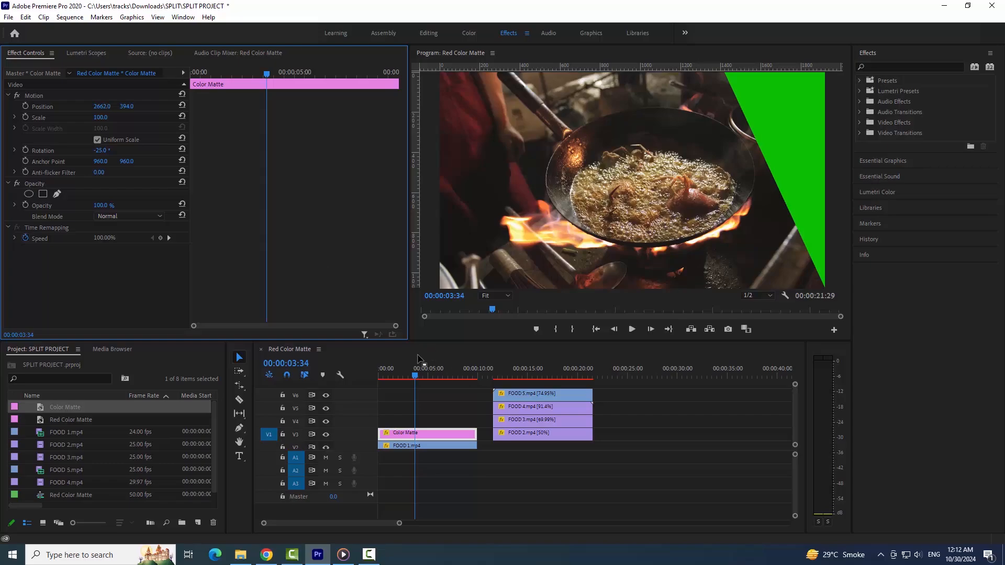
# - Nest FOOD 1.mp4 and the green Color Matte above it into a sequence named Food 1
pyautogui.click(438, 409)
pyautogui.click(459, 446)
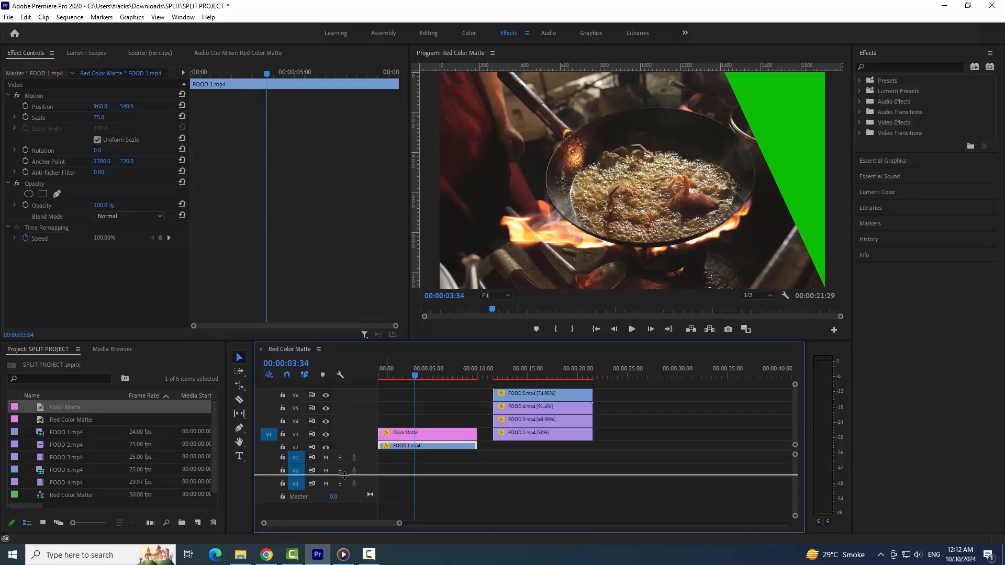
pyautogui.moveTo(344, 474); pyautogui.dragTo(344, 476)
pyautogui.click(532, 484)
pyautogui.click(455, 474)
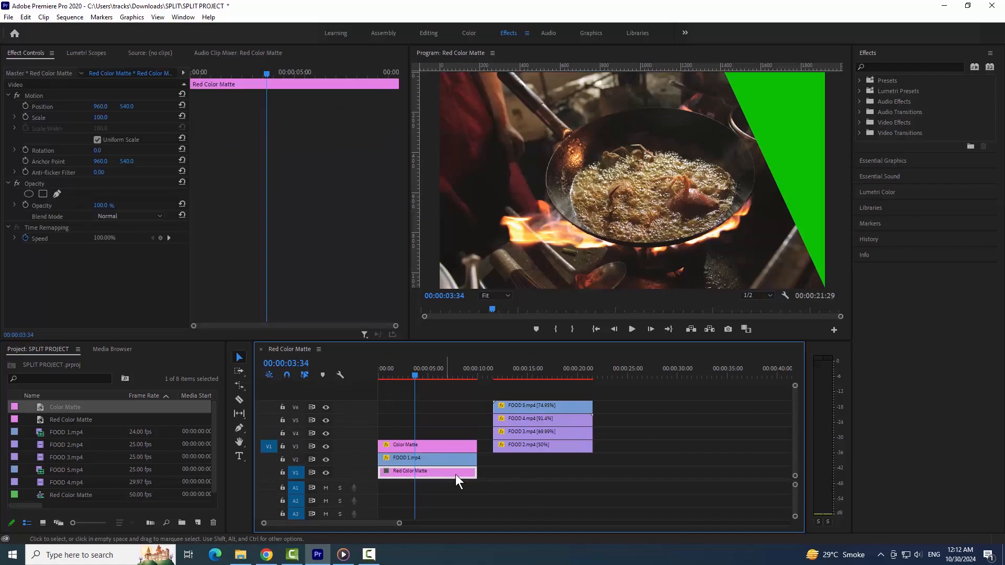
pyautogui.click(444, 461)
pyautogui.keyDown('shift'); pyautogui.click(448, 446); pyautogui.keyUp('shift')
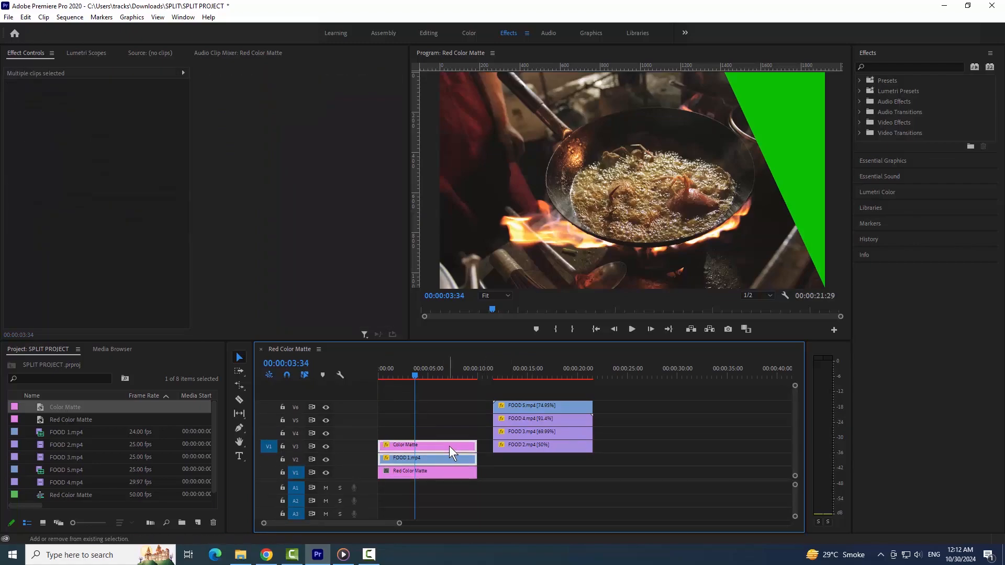
pyautogui.rightClick(449, 445)
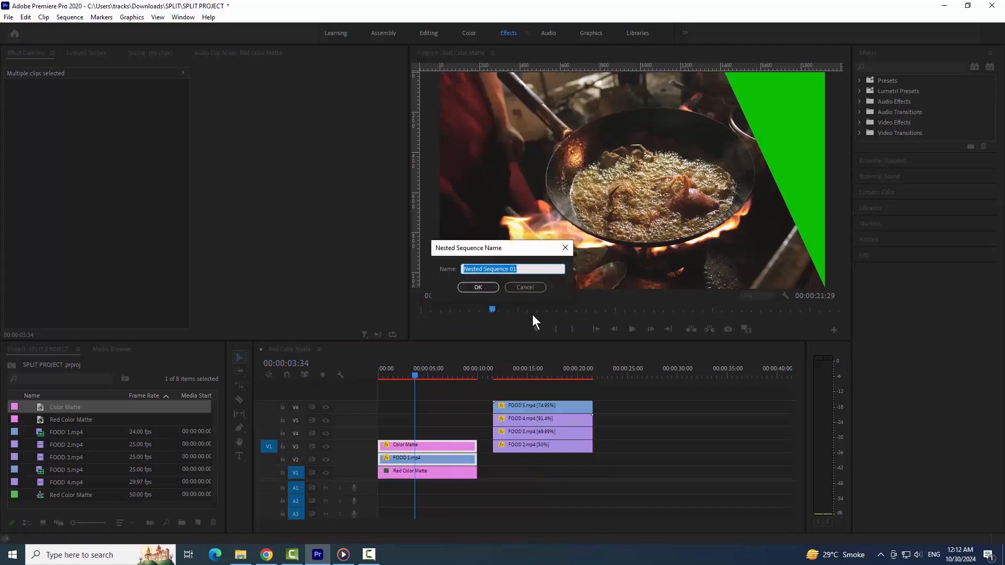
pyautogui.write('Food 1')
pyautogui.click(485, 287)
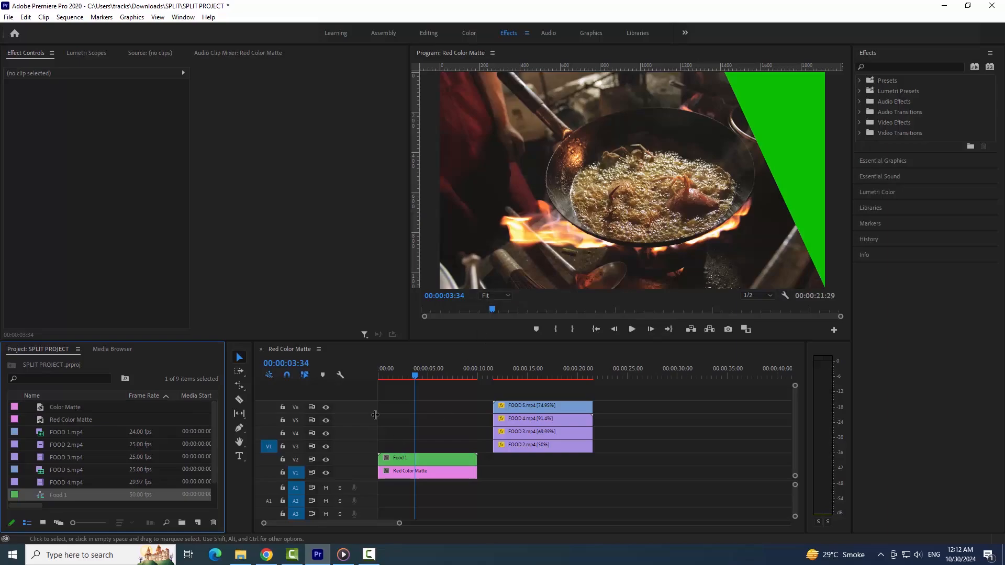
# - Apply the Ultra Key effect to the Food 1 nest and sample the matte's green as the key color
pyautogui.click(389, 370)
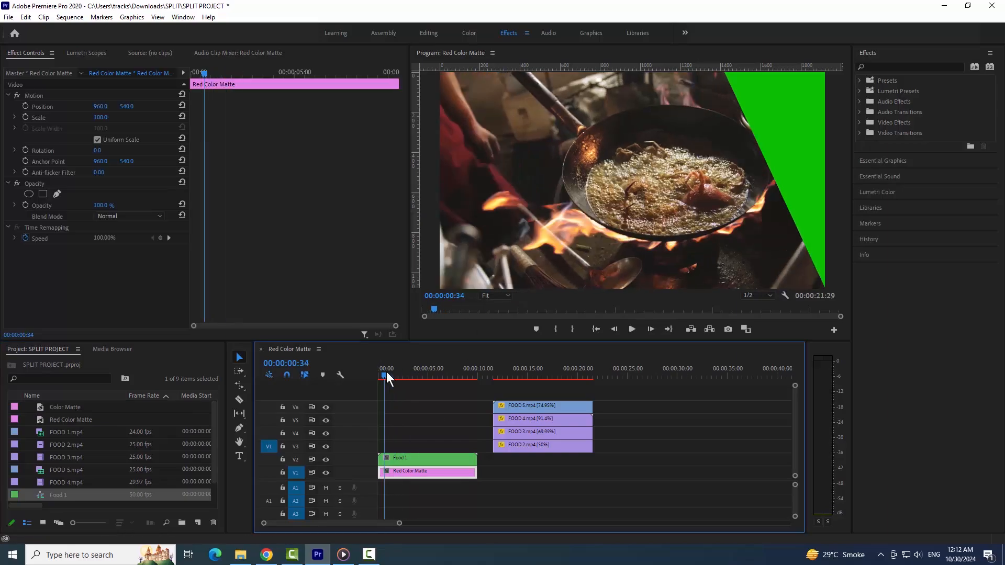
pyautogui.click(875, 65)
pyautogui.write('Ultra')
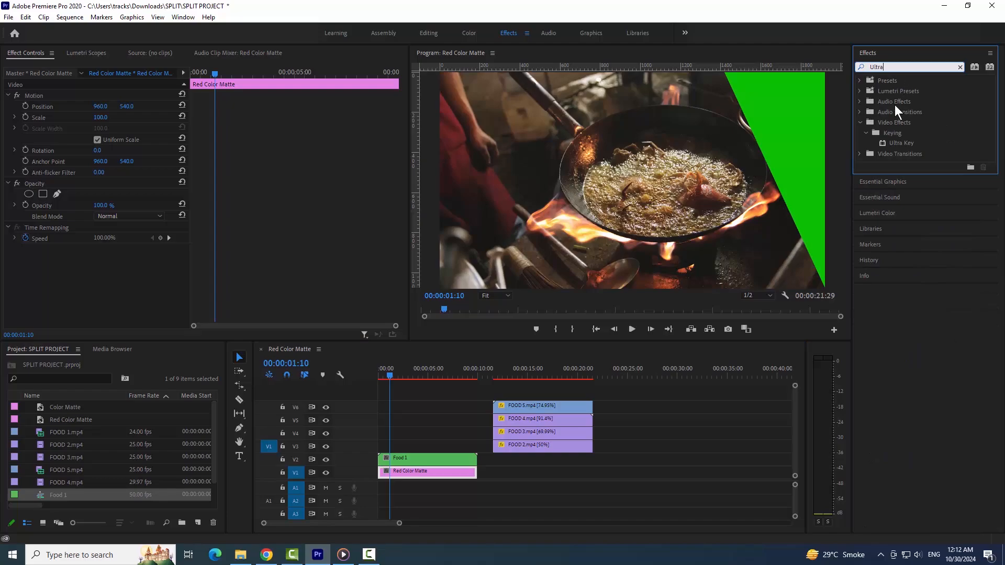
pyautogui.click(903, 144)
pyautogui.moveTo(473, 440); pyautogui.dragTo(428, 459)
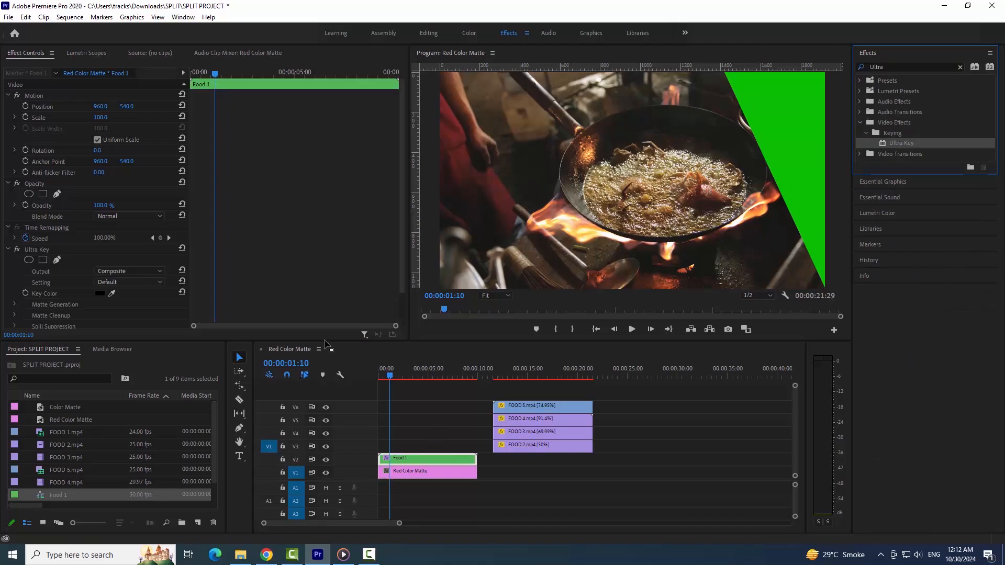
pyautogui.click(112, 294)
pyautogui.click(788, 136)
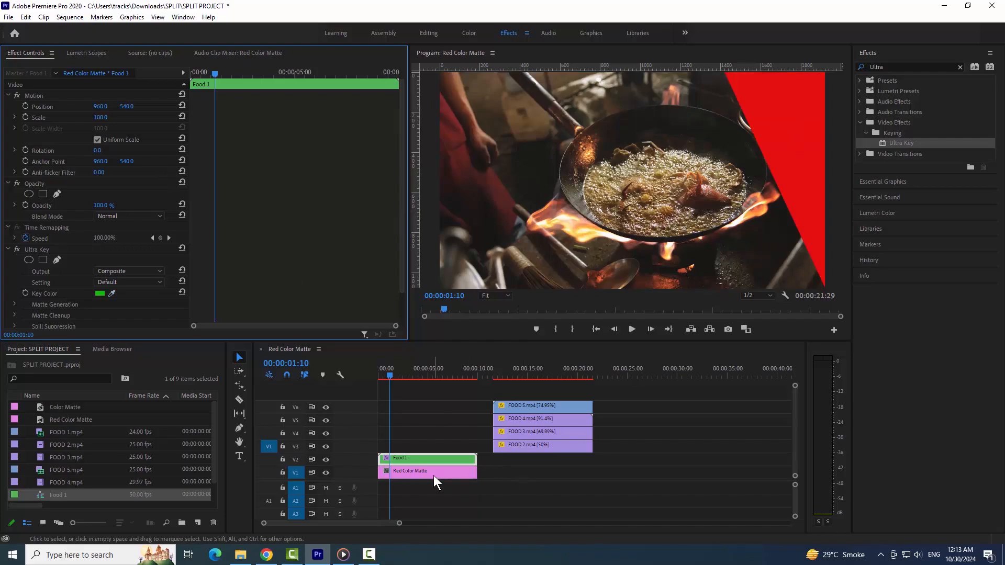
# - Set the Food 1 nest's scale to 55 and its position to about 521, 785
pyautogui.click(469, 429)
pyautogui.click(445, 459)
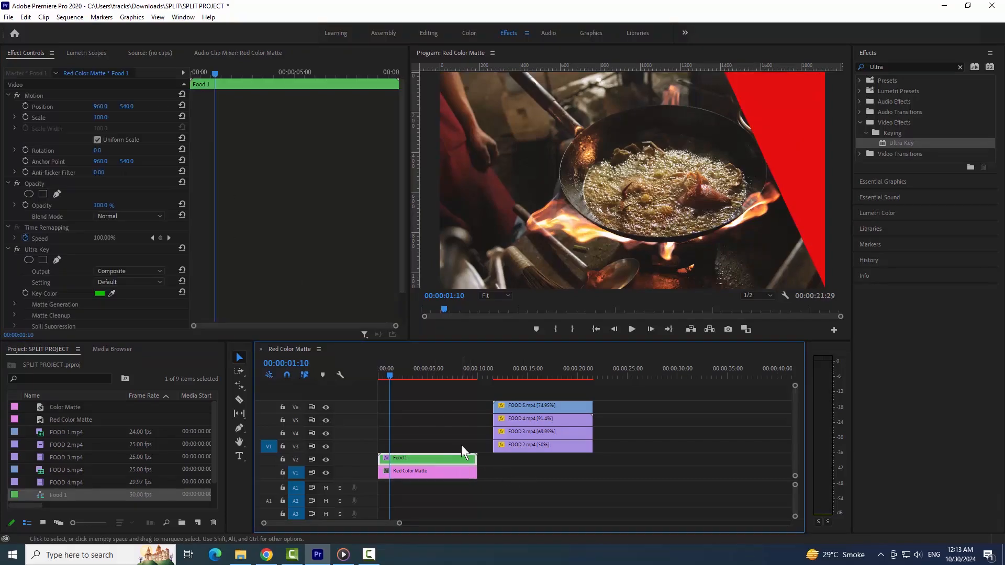
pyautogui.click(100, 118)
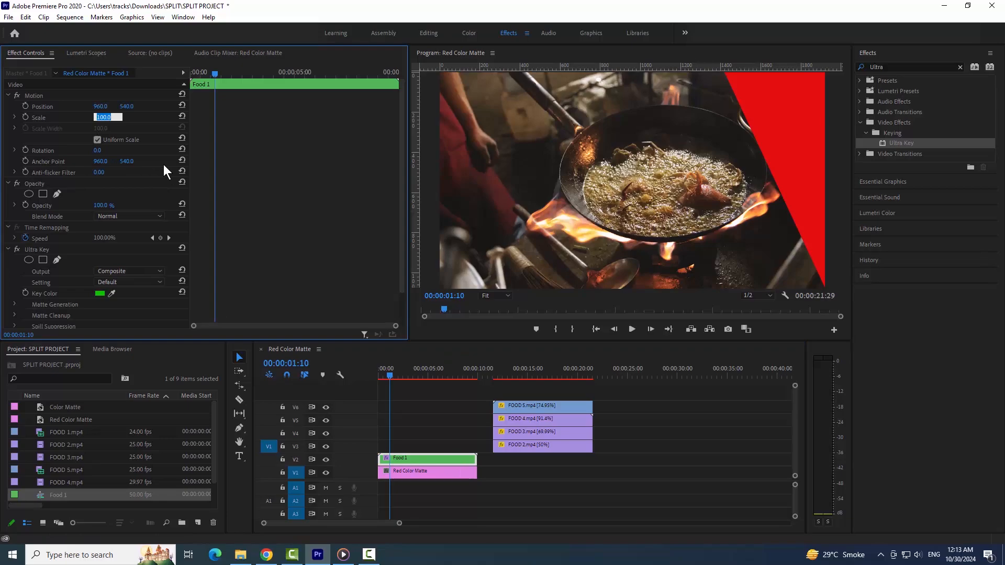
pyautogui.write('55')
pyautogui.press('Return')
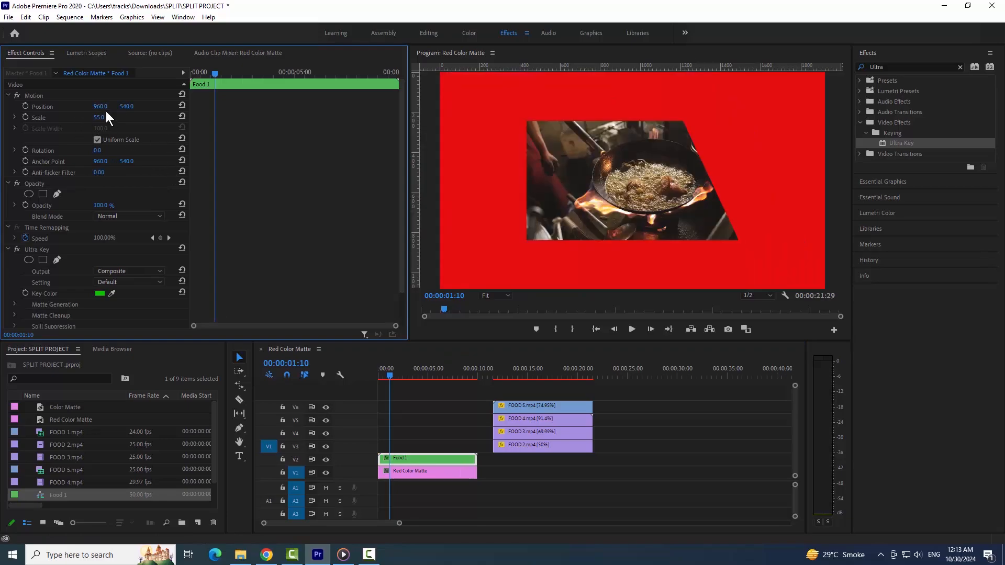
pyautogui.moveTo(101, 106); pyautogui.dragTo(1, 106)
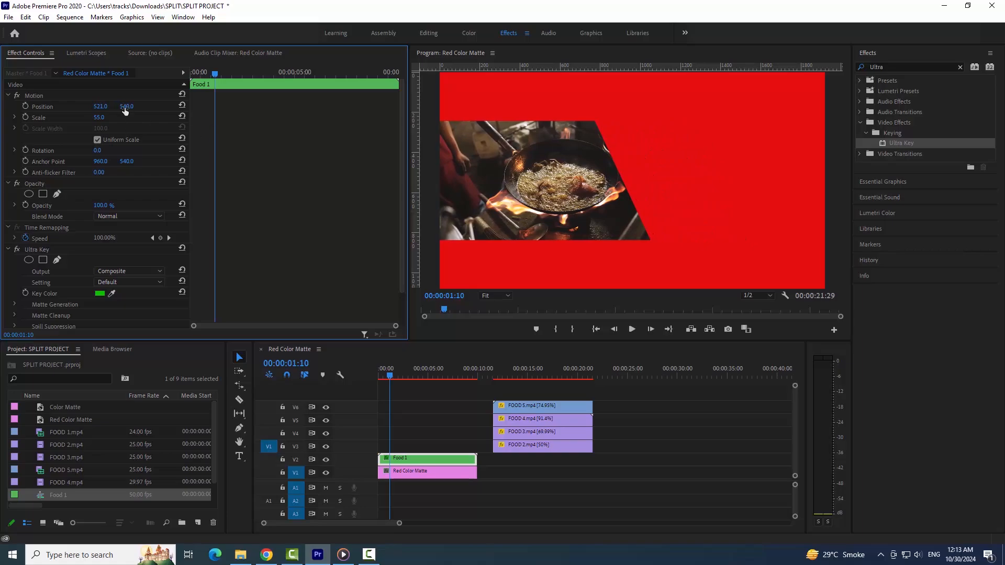
pyautogui.moveTo(126, 106); pyautogui.dragTo(251, 107)
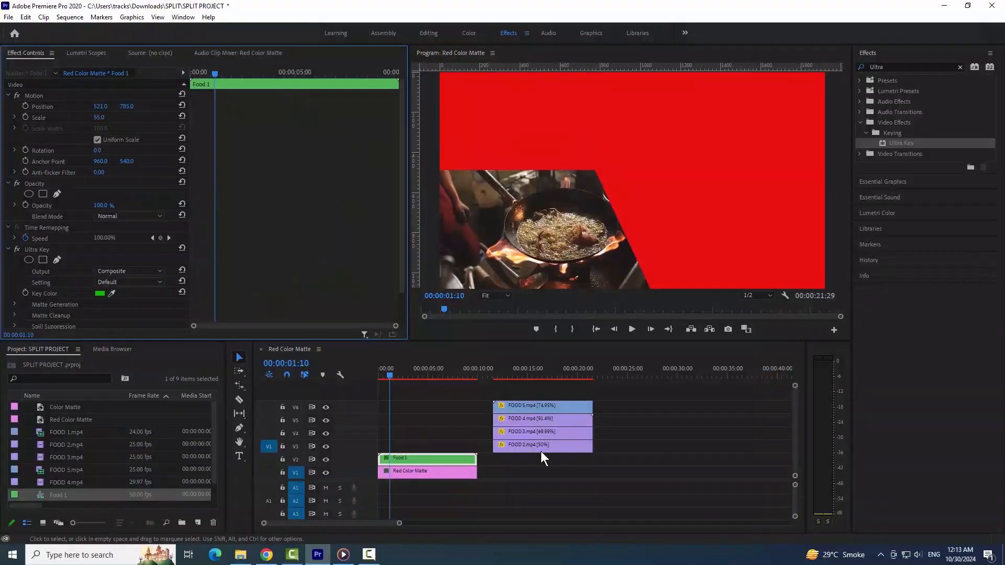
# - Move FOOD 2.mp4 to the start of V3 above Food 1 and place the green Color Matte over it on V4
pyautogui.moveTo(525, 444); pyautogui.dragTo(412, 445)
pyautogui.moveTo(387, 372); pyautogui.dragTo(393, 372)
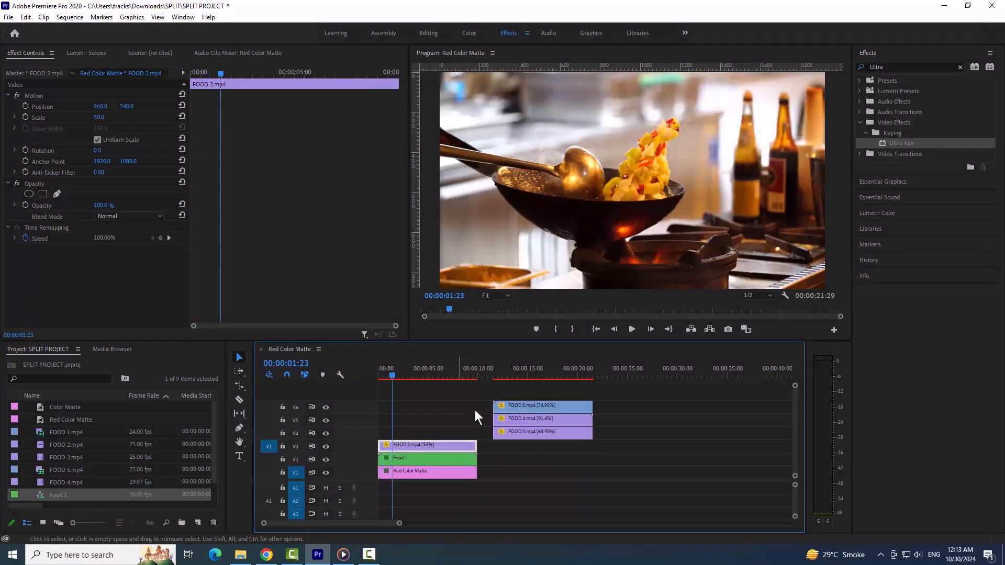
pyautogui.click(60, 407)
pyautogui.moveTo(39, 407); pyautogui.dragTo(477, 434)
pyautogui.click(507, 459)
pyautogui.click(449, 461)
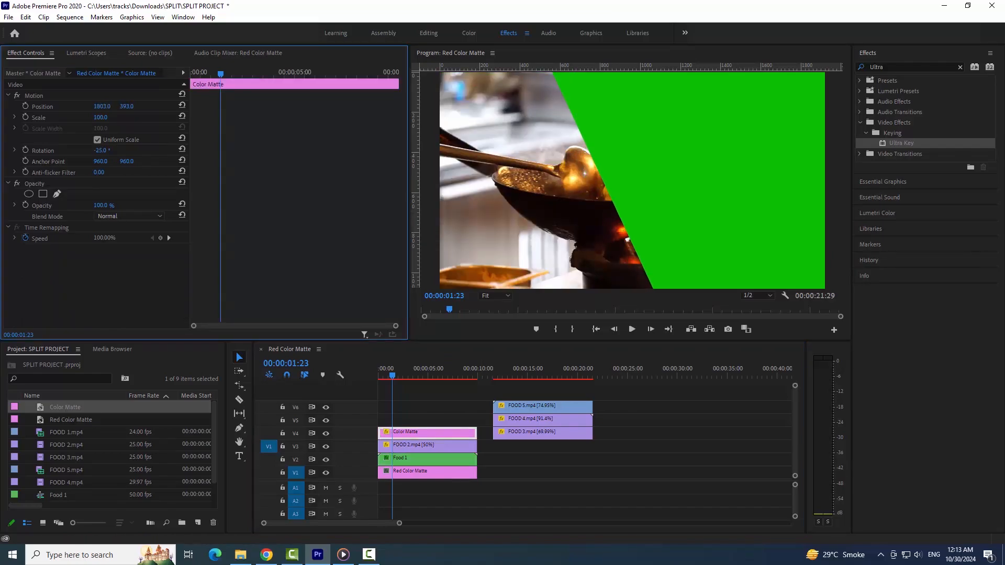
# - Copy the Color Matte inside the Food 1 sequence and undo the rotation and position changes on the V4 matte in the main sequence
pyautogui.doubleClick(437, 460)
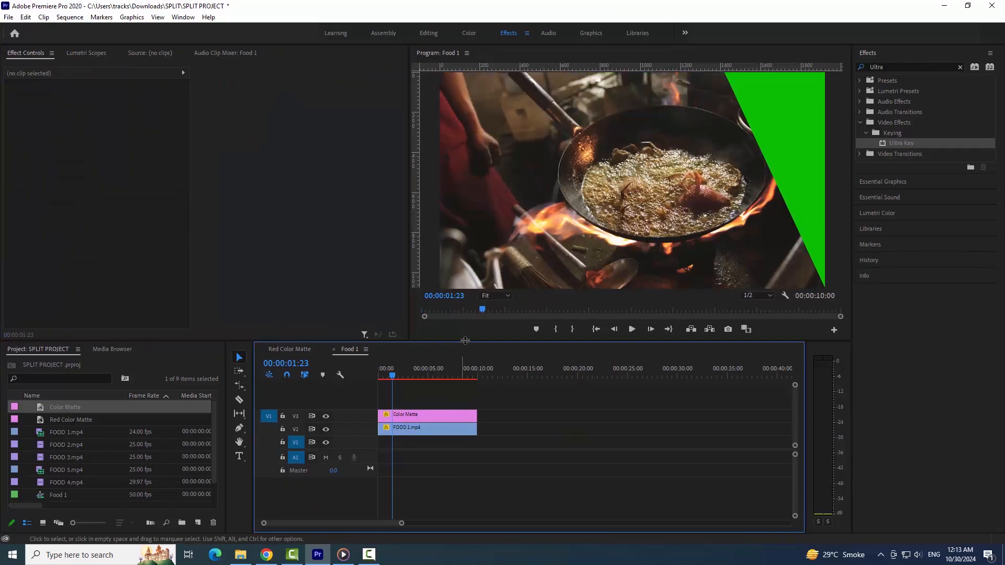
pyautogui.rightClick(441, 416)
pyautogui.click(467, 70)
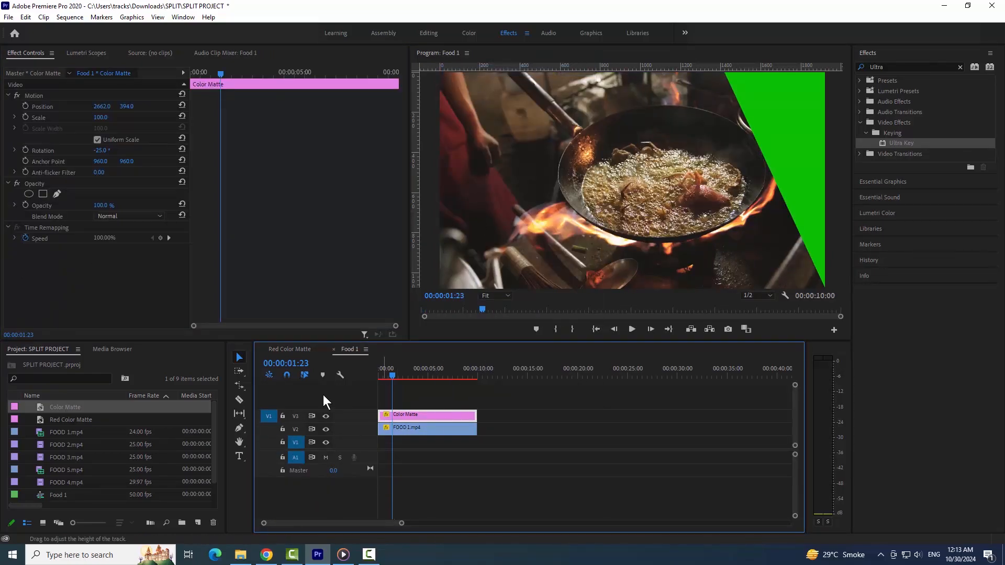
pyautogui.click(290, 350)
pyautogui.click(428, 434)
pyautogui.hotkey('ctrl', 'z')
pyautogui.hotkey('ctrl', 'z')
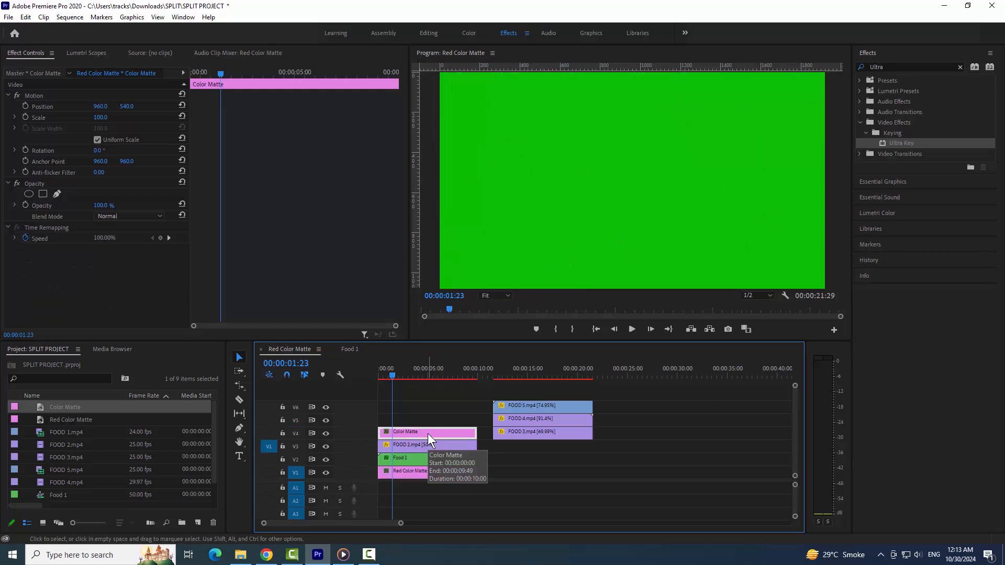
# - Paste the copied attributes onto the V4 Color Matte and nest it with FOOD 2.mp4 as Food 2
pyautogui.rightClick(428, 433)
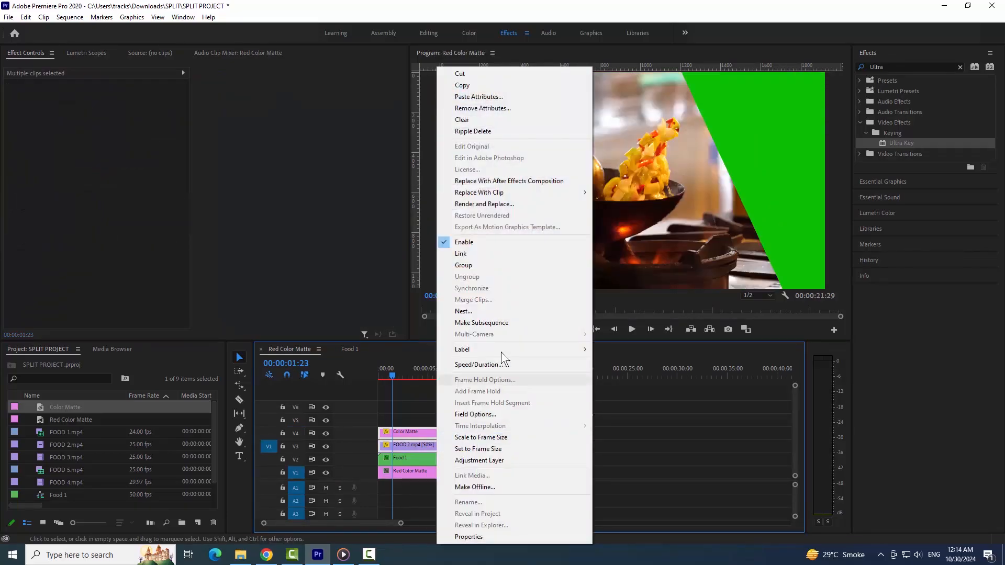
pyautogui.click(504, 309)
pyautogui.write('Food 2')
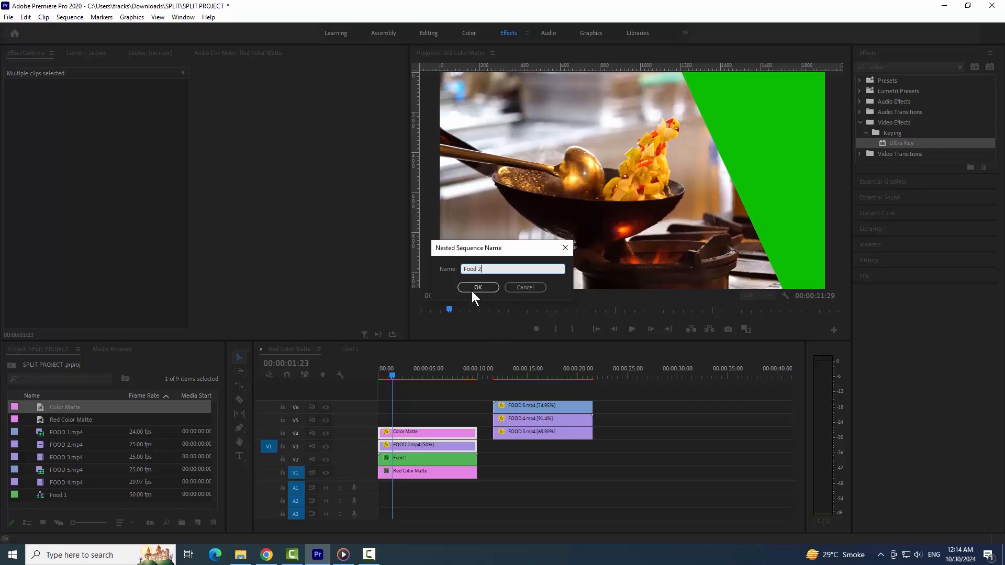
pyautogui.click(476, 287)
pyautogui.click(434, 445)
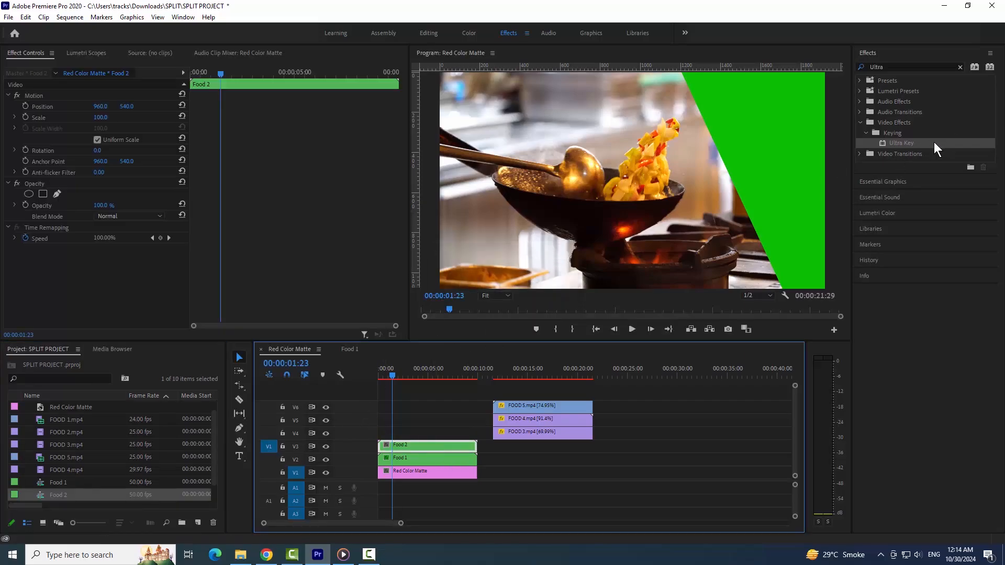
# - Apply Ultra Key to the Food 2 nest and sample the green area as its key color
pyautogui.moveTo(934, 142); pyautogui.dragTo(426, 446)
pyautogui.click(112, 294)
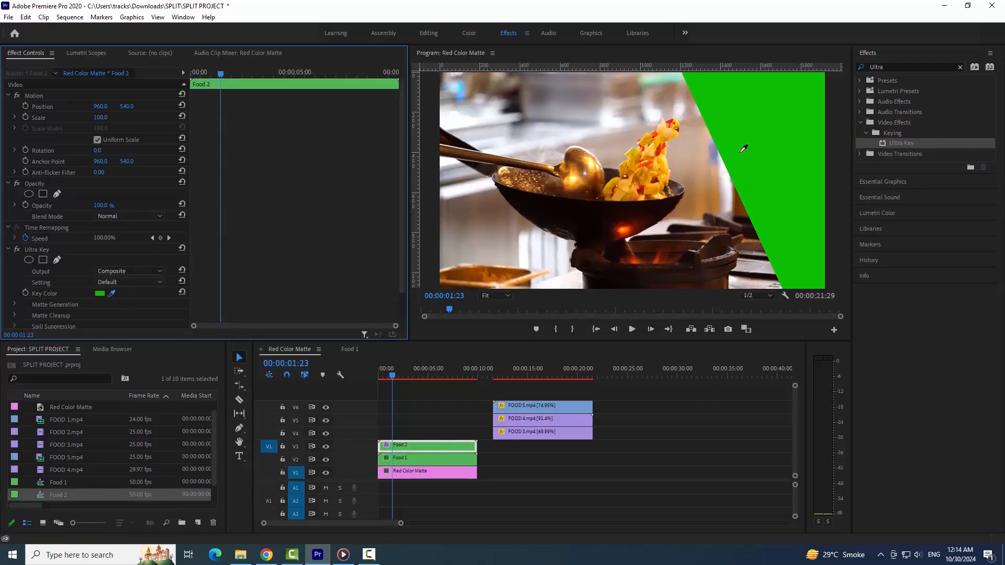
pyautogui.click(741, 151)
# - Scale the Food 2 nest to 55, raise it to a vertical position of about 258, and reduce its scale to 50
pyautogui.write('55')
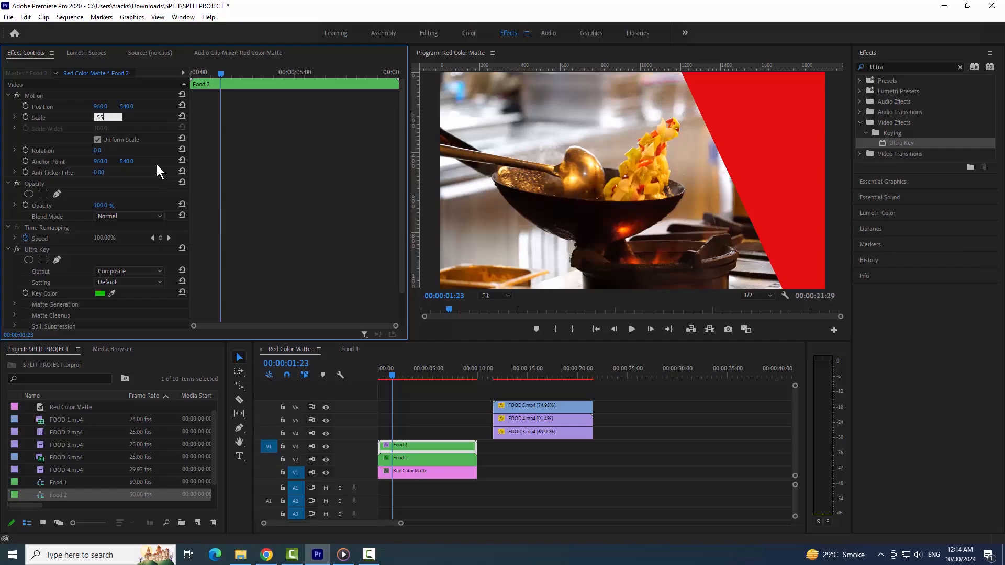
pyautogui.press('Return')
pyautogui.moveTo(124, 106); pyautogui.dragTo(16, 106)
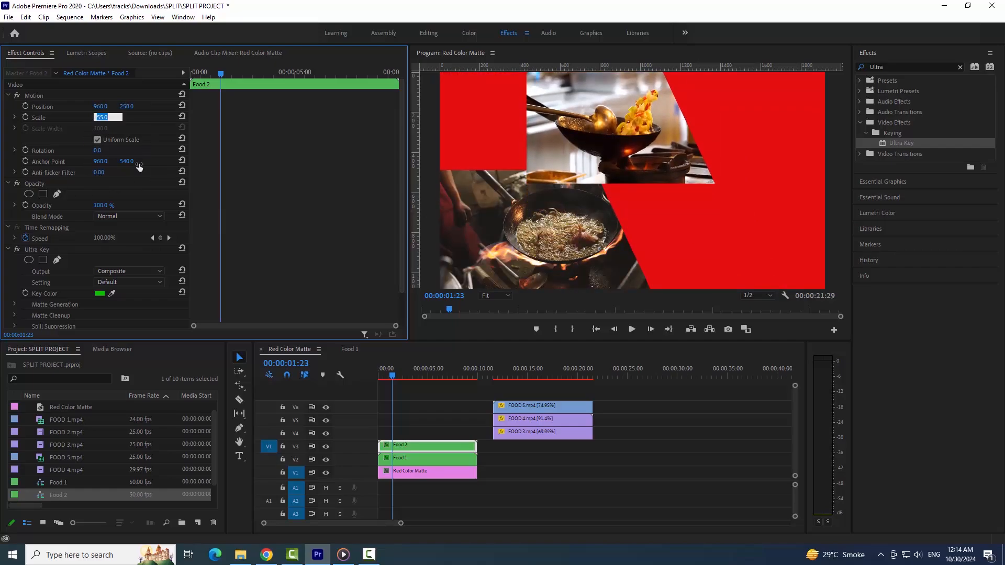
pyautogui.write('50')
pyautogui.press('Return')
# - Set the Food 1 nest's scale to 51 and shift it horizontally to sit flush with the frame's left edge
pyautogui.click(406, 457)
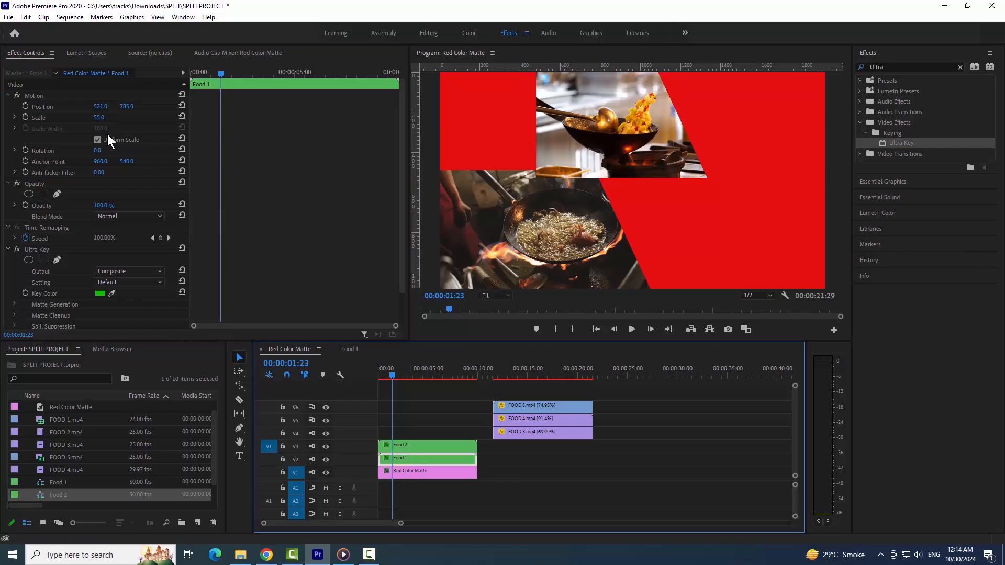
pyautogui.press('Return')
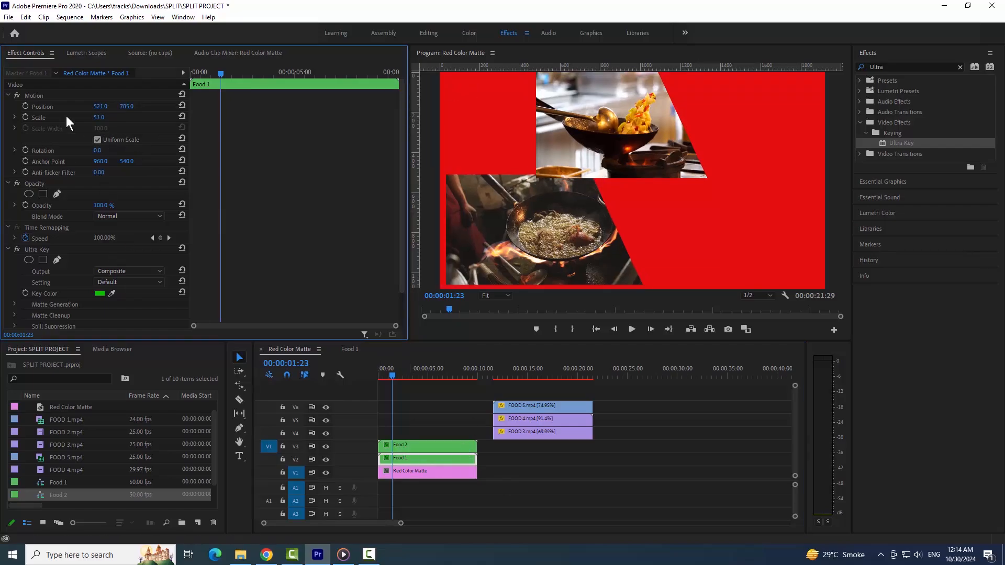
pyautogui.click(99, 105)
pyautogui.moveTo(100, 107); pyautogui.dragTo(137, 106)
# - Set the Food 2 nest's scale to 51 and move it horizontally toward the frame's left edge
pyautogui.click(463, 445)
pyautogui.click(113, 116)
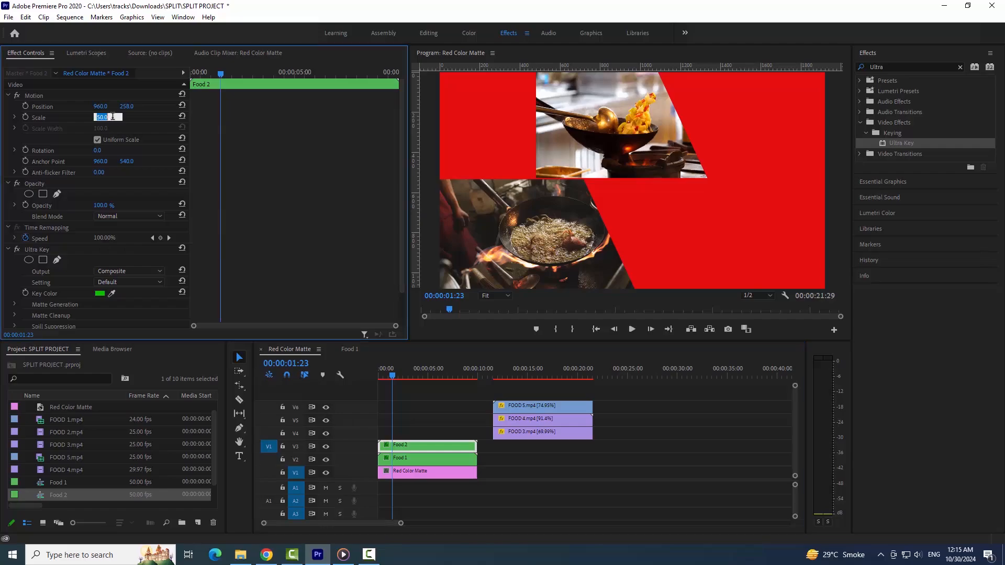
pyautogui.write('51')
pyautogui.press('Return')
pyautogui.moveTo(106, 105); pyautogui.dragTo(11, 105)
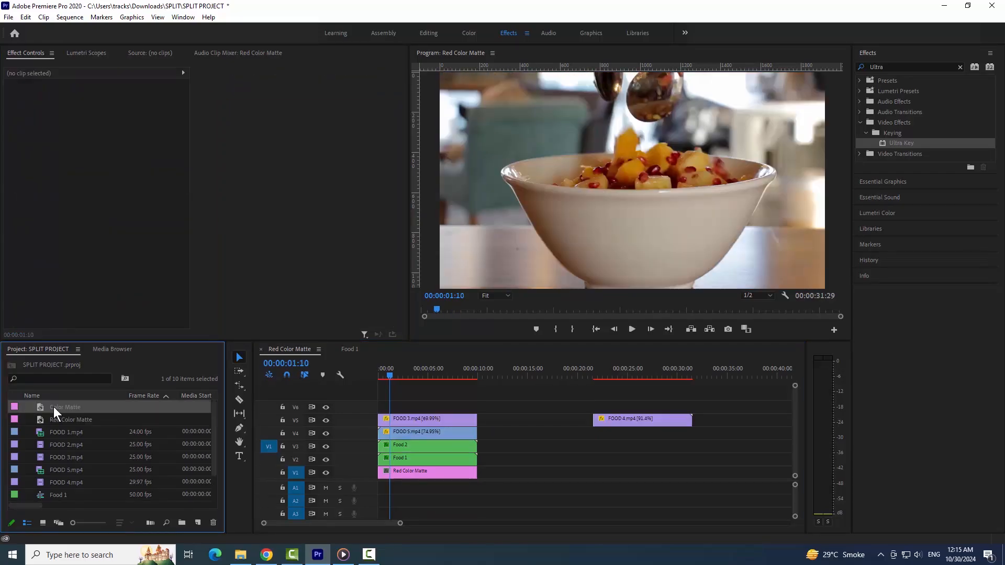
# - Place the green Color Matte on V6 above FOOD 3.mp4 and set its rotation to -25°
pyautogui.moveTo(54, 407); pyautogui.dragTo(477, 407)
pyautogui.click(384, 370)
pyautogui.click(100, 150)
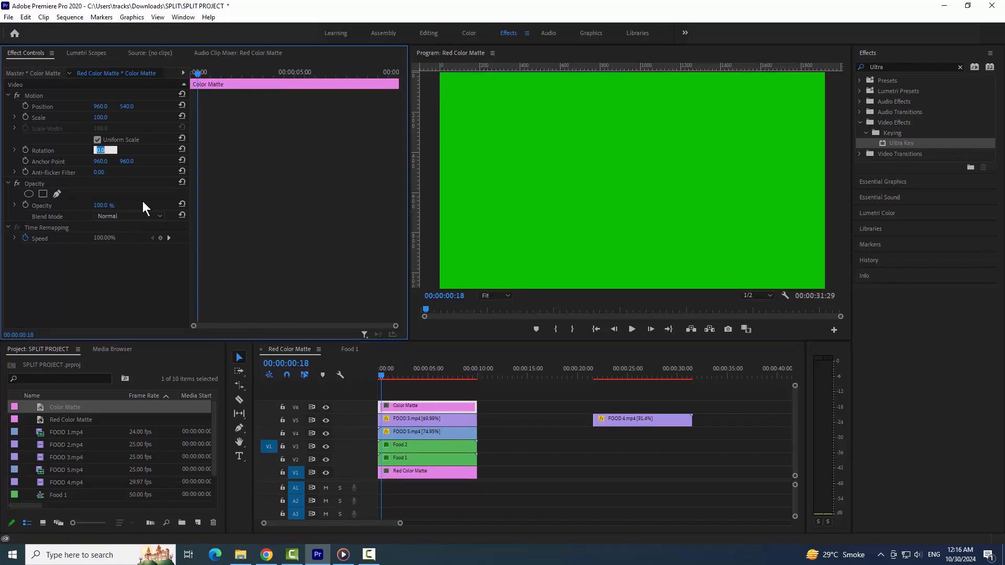
pyautogui.write('-25')
pyautogui.press('Return')
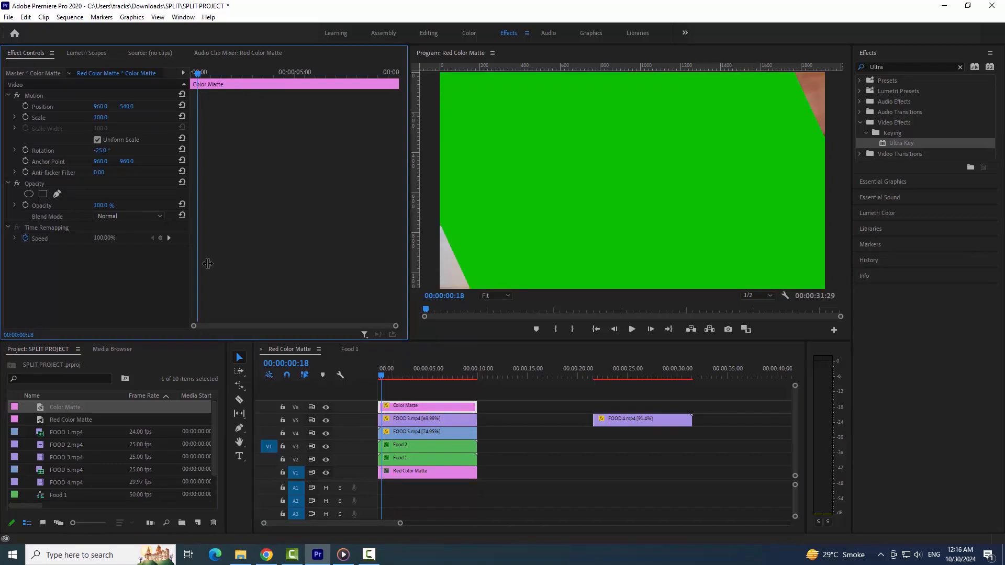
# - Paste the copied attributes onto the V6 Color Matte and reposition it to cover only a diagonal wedge along FOOD 3's left side
pyautogui.rightClick(429, 408)
pyautogui.click(503, 82)
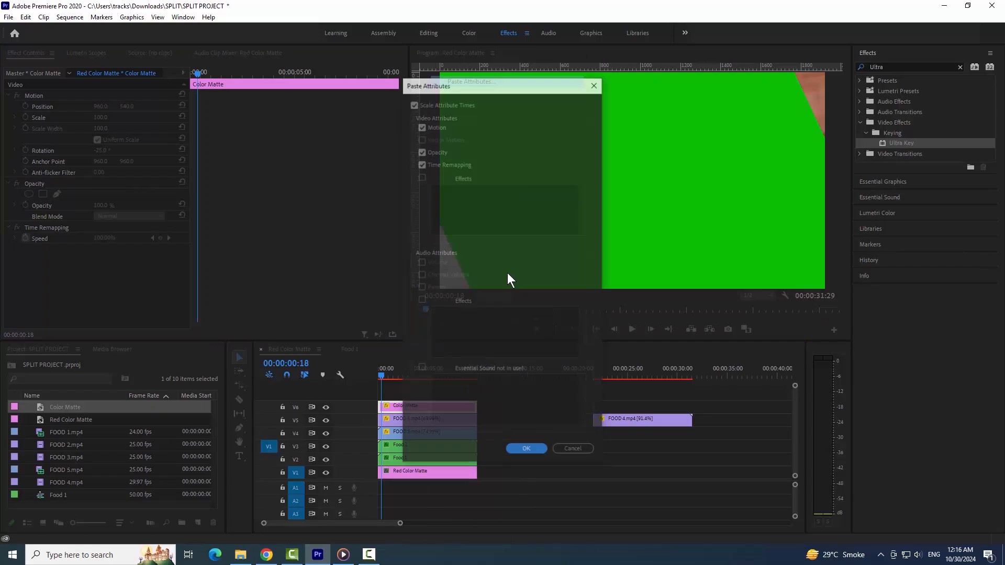
pyautogui.click(527, 450)
pyautogui.moveTo(103, 107); pyautogui.dragTo(283, 107)
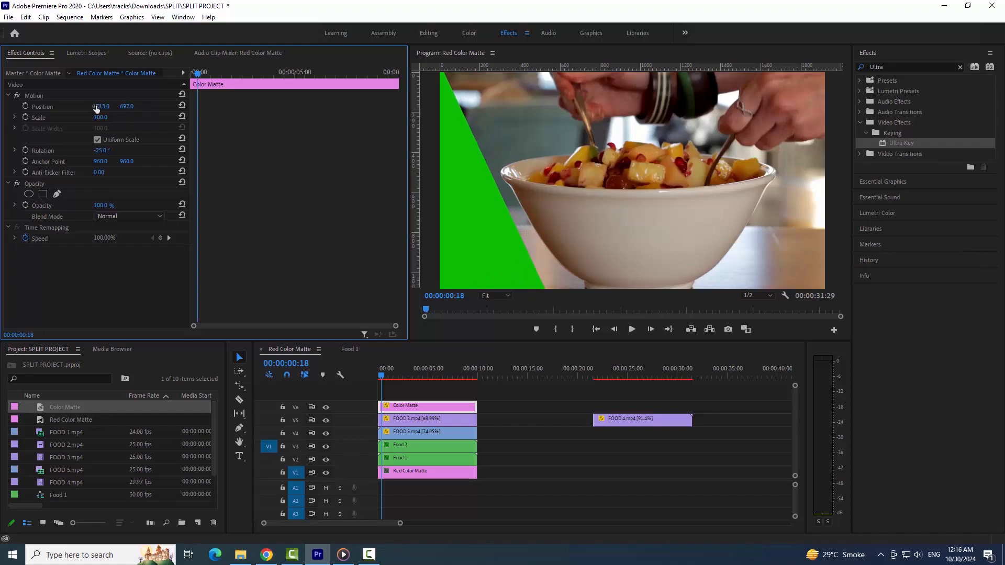
pyautogui.moveTo(96, 107); pyautogui.dragTo(117, 108)
# - Nest FOOD 3.mp4 together with its green Color Matte as "Food 3" and shift the nest into the frame's upper-right area
pyautogui.click(463, 419)
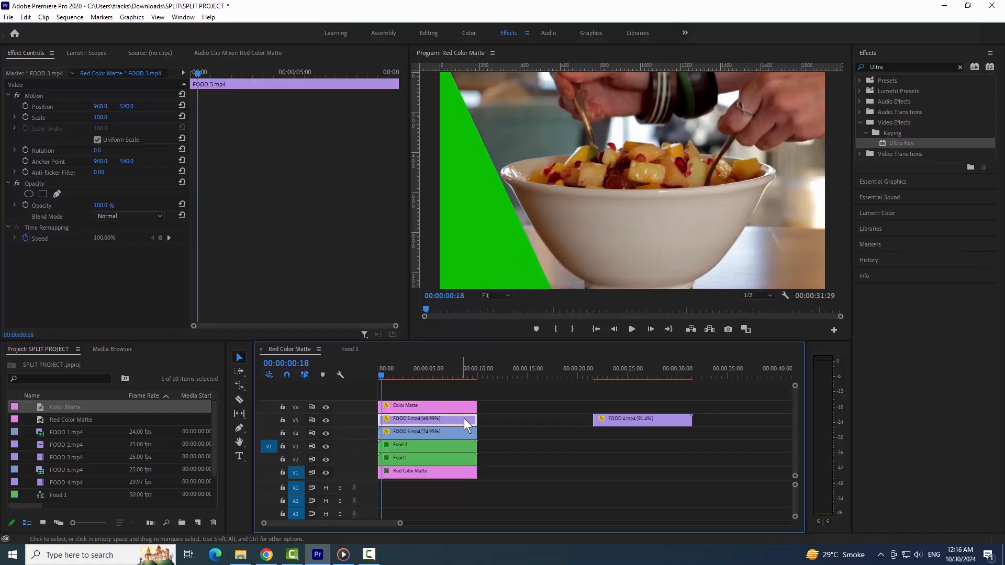
pyautogui.keyDown('shift'); pyautogui.click(469, 406); pyautogui.keyUp('shift')
pyautogui.rightClick(469, 405)
pyautogui.click(571, 310)
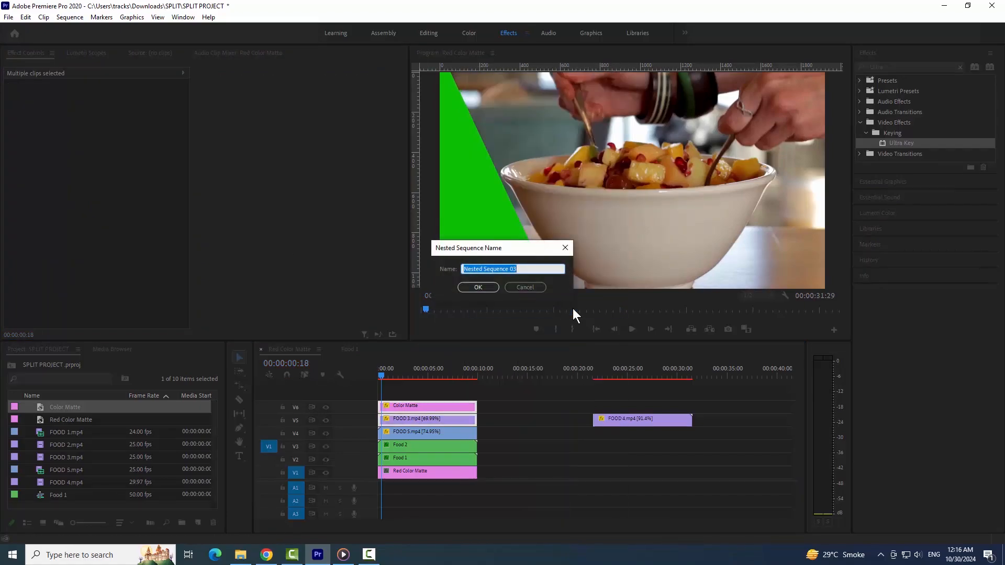
pyautogui.press('BackSpace')
pyautogui.write('Food 3')
pyautogui.press('Return')
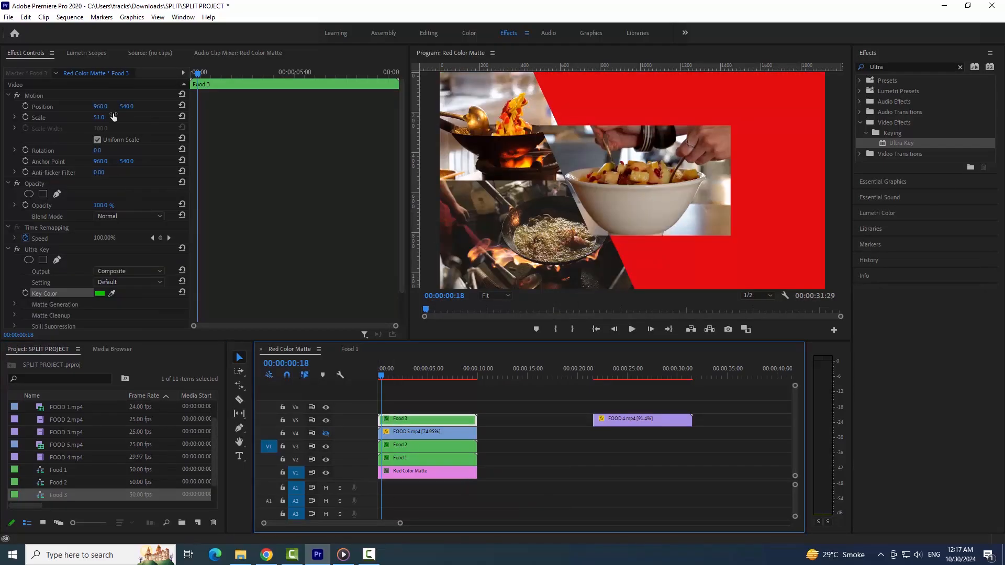
pyautogui.moveTo(101, 106); pyautogui.dragTo(58, 106)
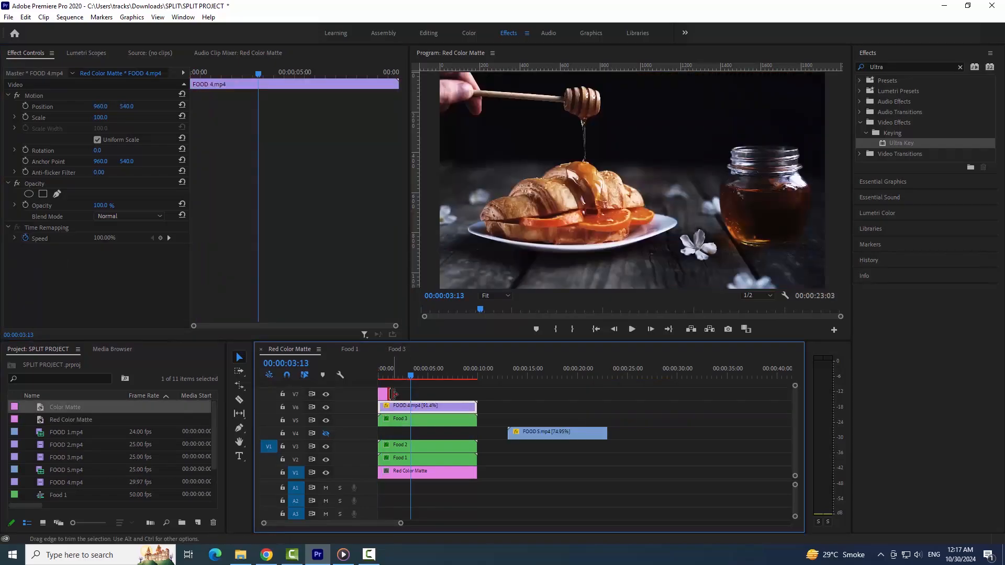
# - Copy the attributes of the Color Matte inside the Food 3 nest onto the V7 Color Matte above FOOD 4.mp4
pyautogui.click(411, 394)
pyautogui.doubleClick(459, 420)
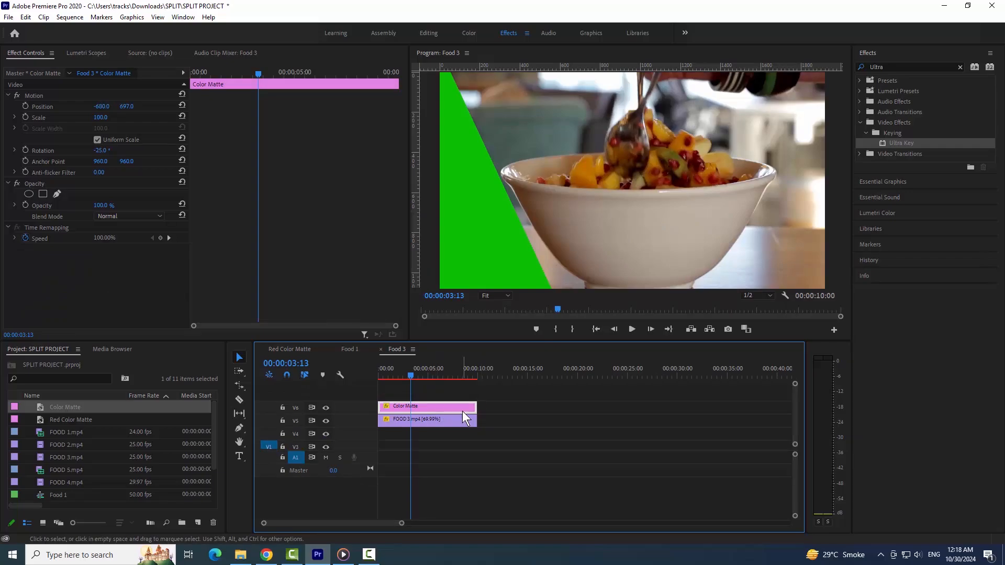
pyautogui.rightClick(462, 410)
pyautogui.click(504, 70)
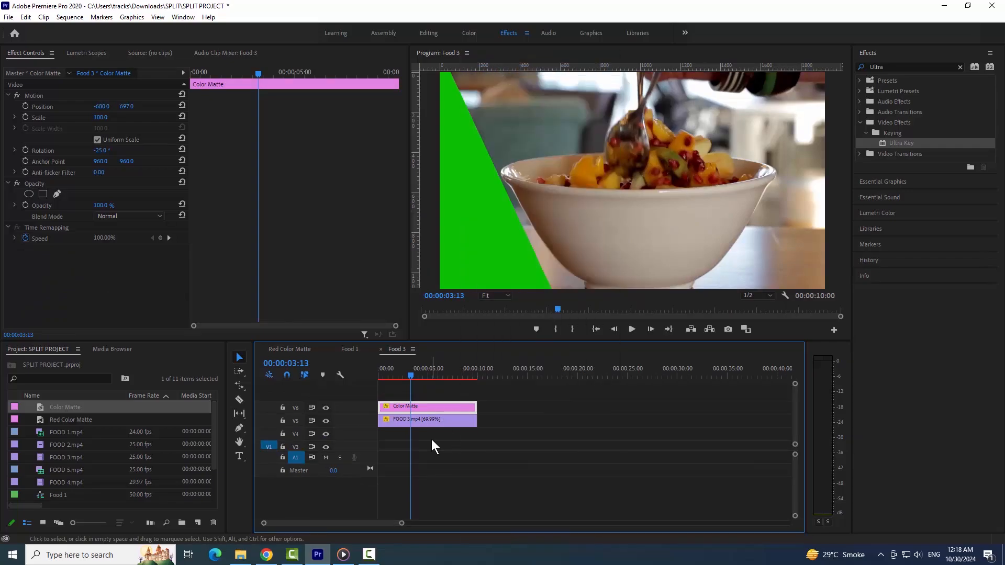
pyautogui.click(290, 348)
pyautogui.rightClick(450, 398)
pyautogui.click(523, 82)
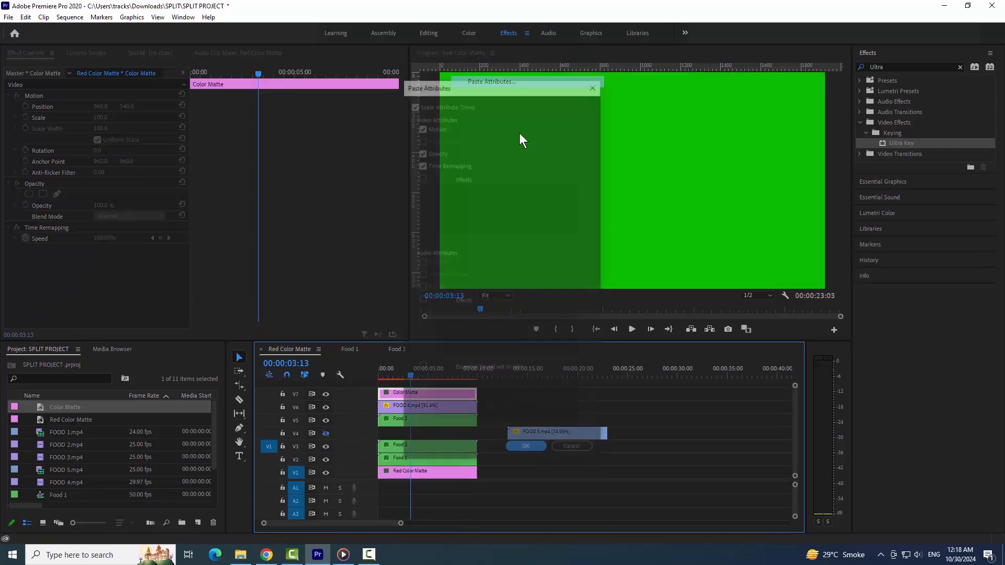
pyautogui.click(527, 451)
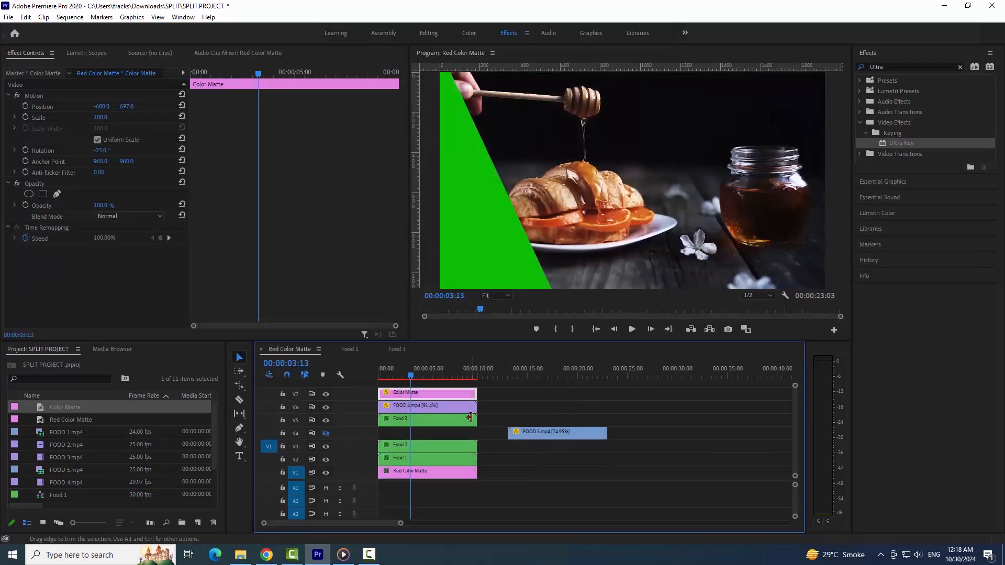
# - Find the flip effects and apply Horizontal Flip to FOOD 4.mp4
pyautogui.click(442, 410)
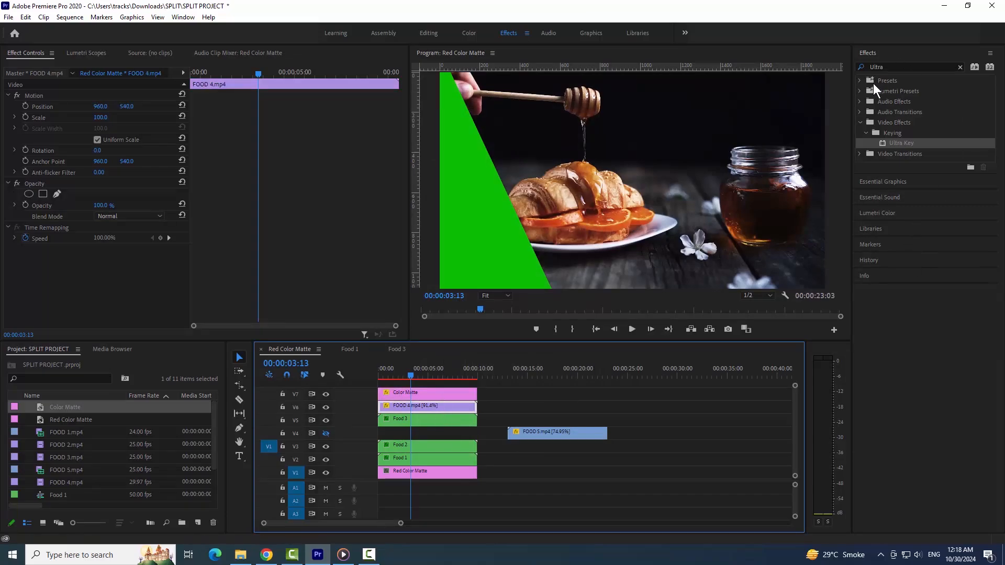
pyautogui.moveTo(888, 68); pyautogui.dragTo(828, 77)
pyautogui.press('BackSpace')
pyautogui.write('flip')
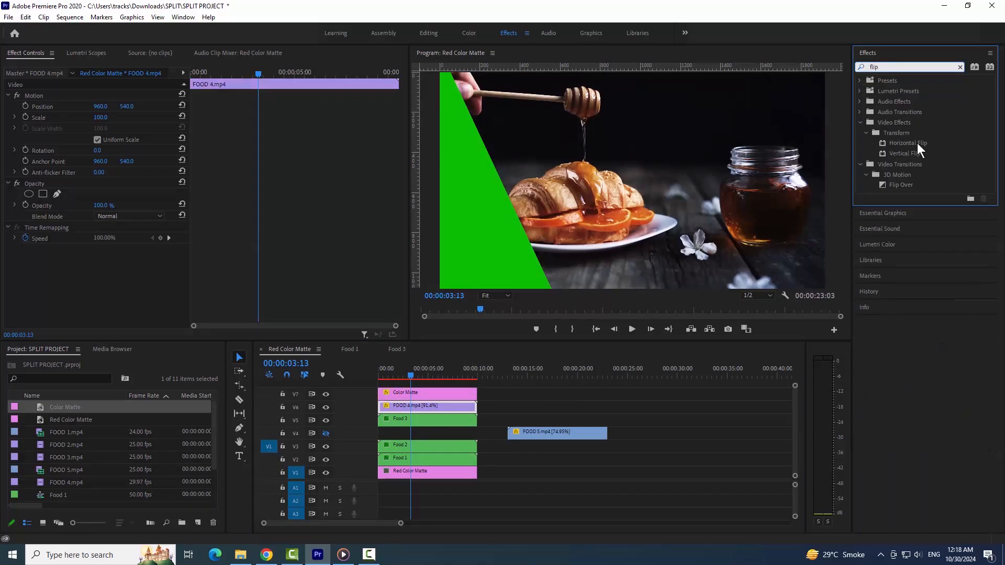
pyautogui.moveTo(916, 144); pyautogui.dragTo(463, 393)
# - Nest the flipped FOOD 4.mp4 and its green Color Matte as "Food 4"
pyautogui.rightClick(463, 394)
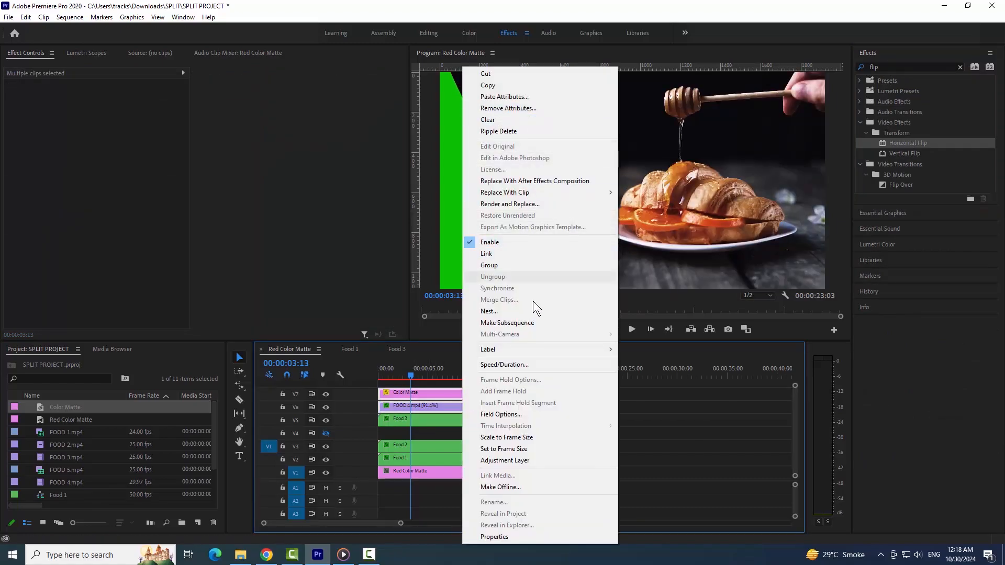
pyautogui.click(560, 311)
pyautogui.write('Food')
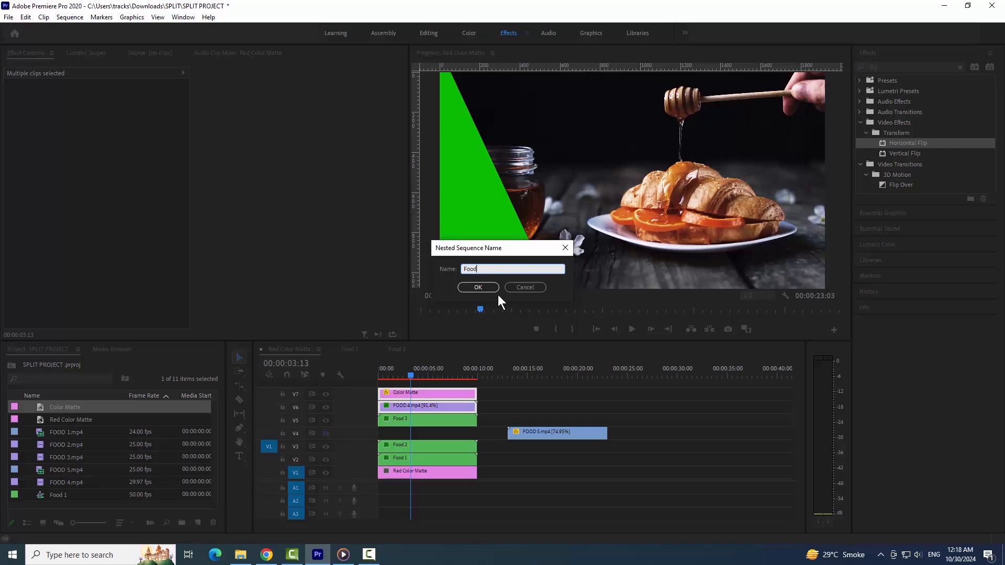
pyautogui.write(' 4')
pyautogui.click(477, 287)
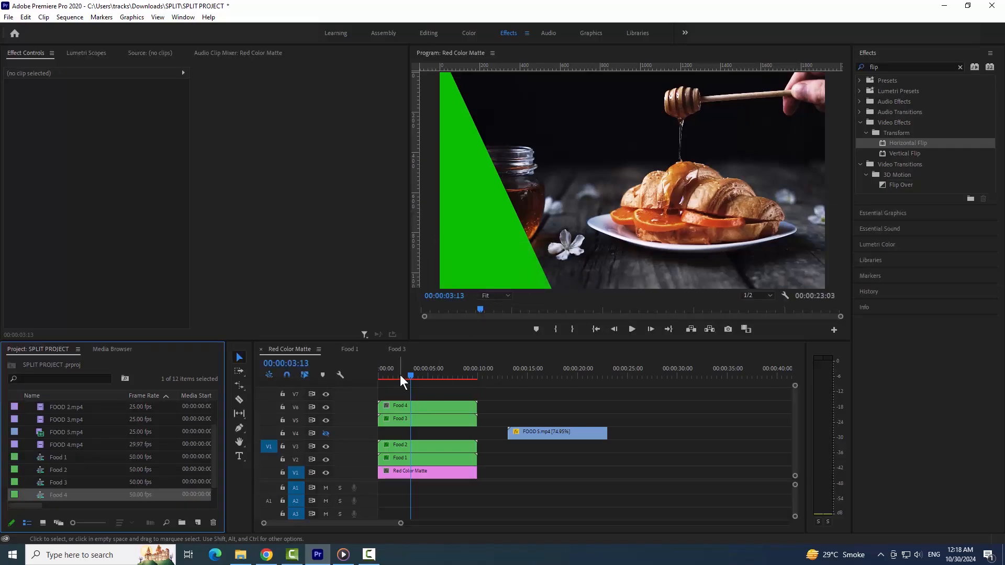
# - Apply Ultra Key to the Food 4 nest and sample the green wedge as its key color
pyautogui.moveTo(400, 375); pyautogui.dragTo(401, 372)
pyautogui.click(451, 408)
pyautogui.click(889, 68)
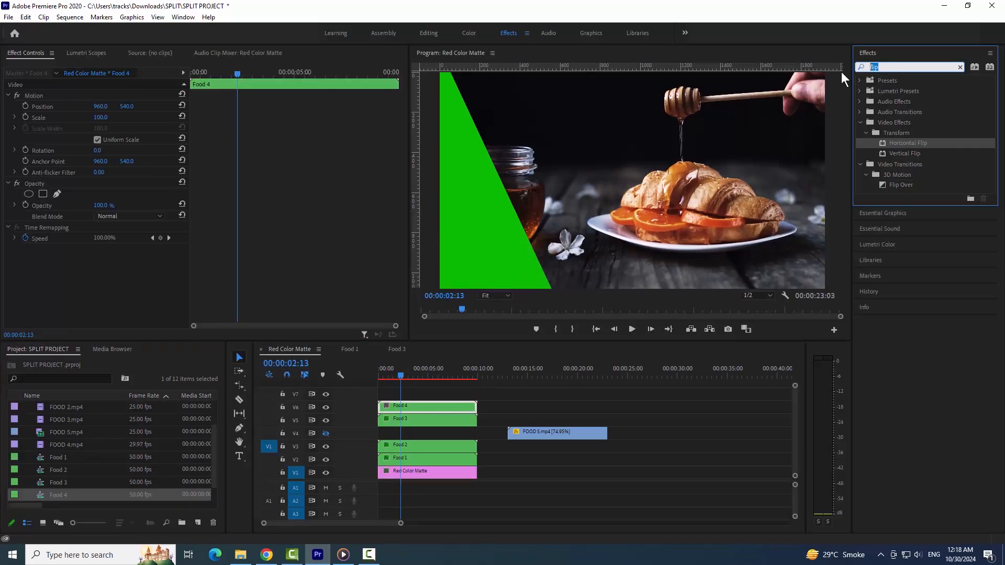
pyautogui.write('ultra Key')
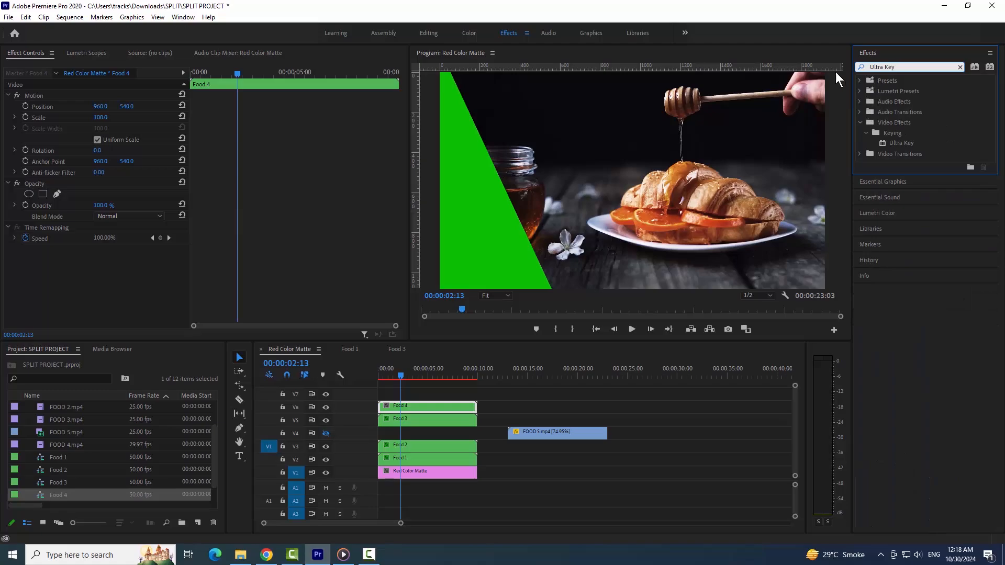
pyautogui.click(905, 143)
pyautogui.moveTo(927, 148); pyautogui.dragTo(408, 407)
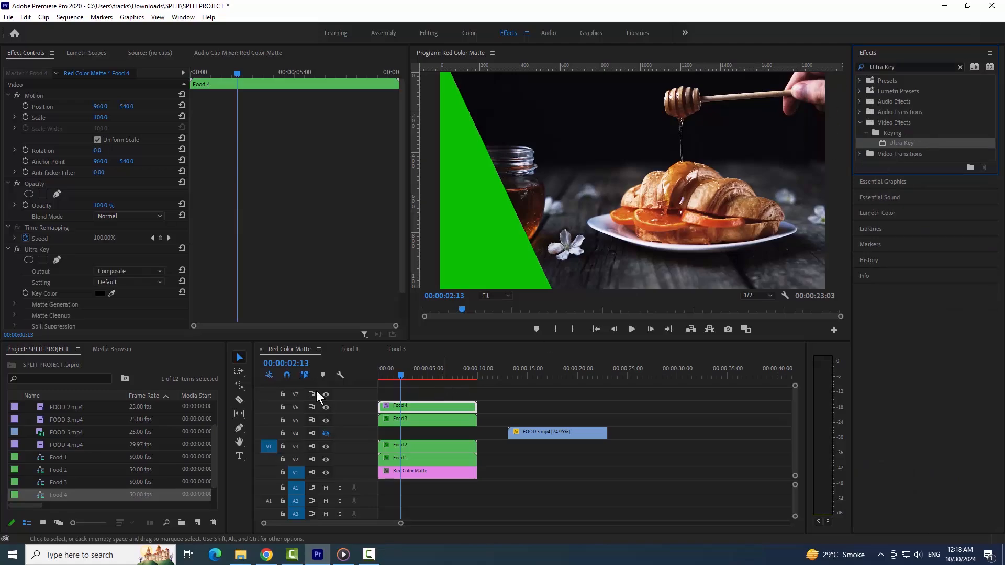
pyautogui.click(111, 294)
pyautogui.click(469, 238)
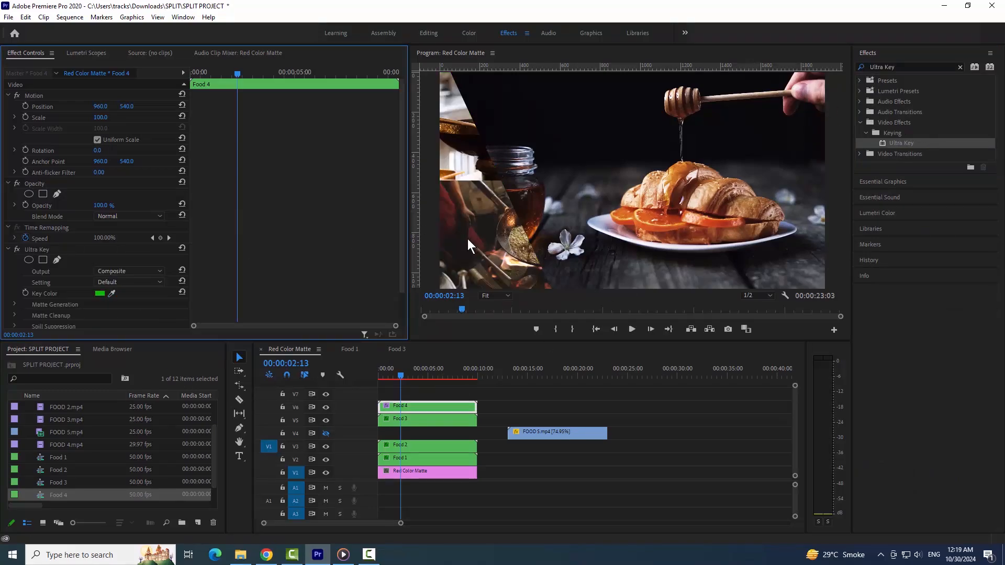
# - Set the Food 4 nest's scale to 51 and move it into the frame's lower-right corner
pyautogui.write('51')
pyautogui.press('Return')
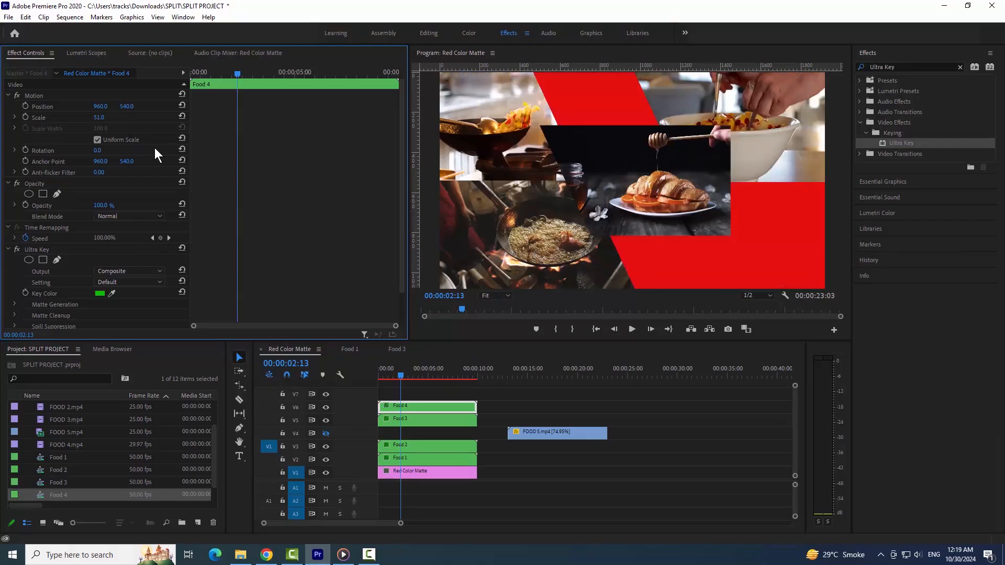
pyautogui.moveTo(125, 106); pyautogui.dragTo(473, 107)
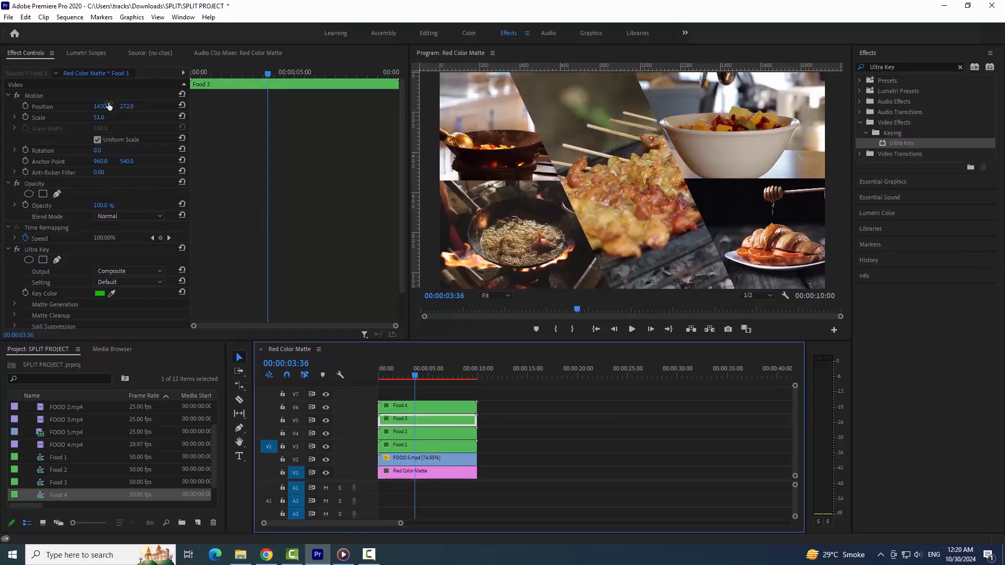
# - Shift the Food 3 and Food 4 nests further right to widen the middle diagonal section
pyautogui.moveTo(108, 106); pyautogui.dragTo(163, 106)
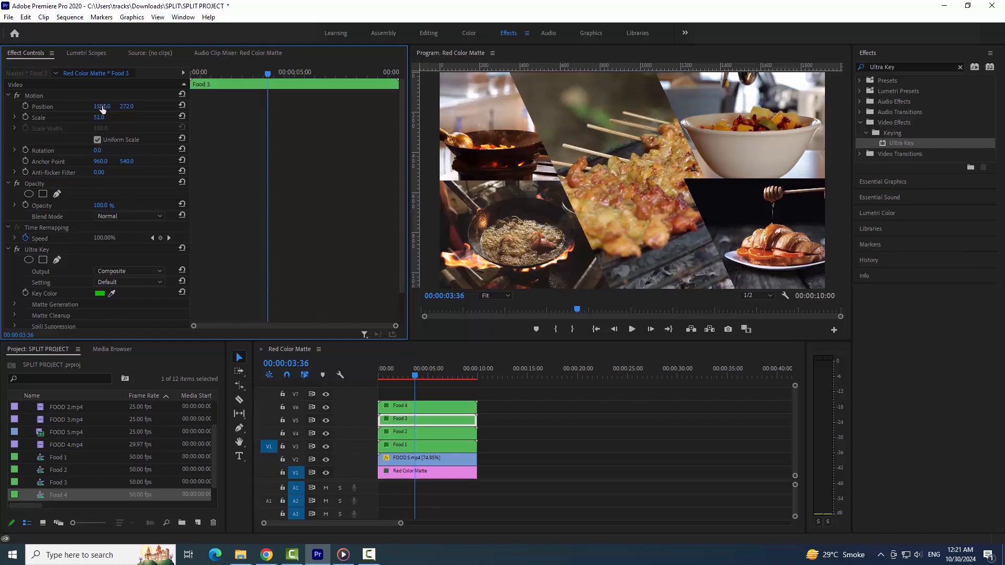
pyautogui.click(415, 404)
pyautogui.moveTo(102, 107); pyautogui.dragTo(156, 107)
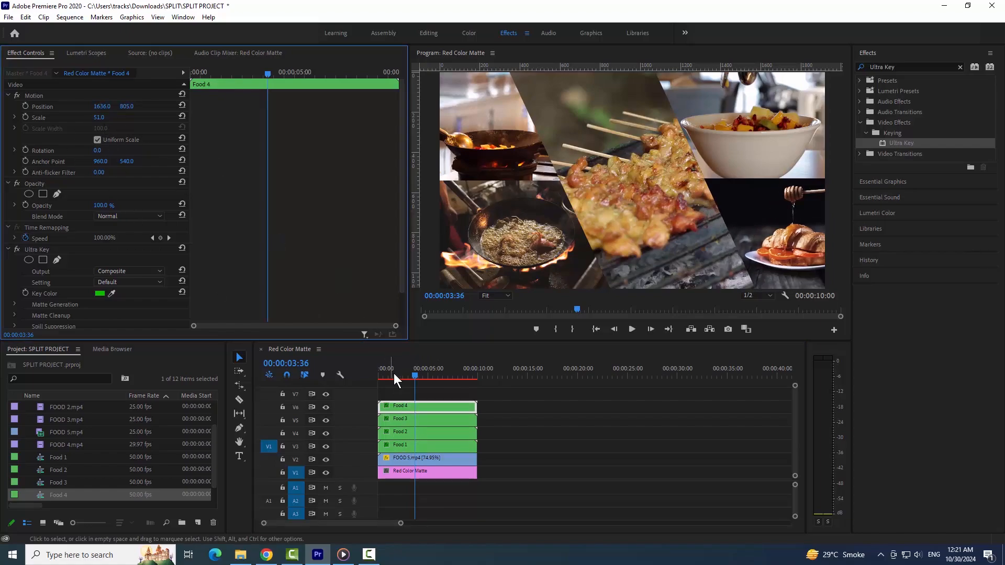
# - Play back the split-screen sequence from its start and save the project
pyautogui.moveTo(393, 373); pyautogui.dragTo(366, 370)
pyautogui.press('space')
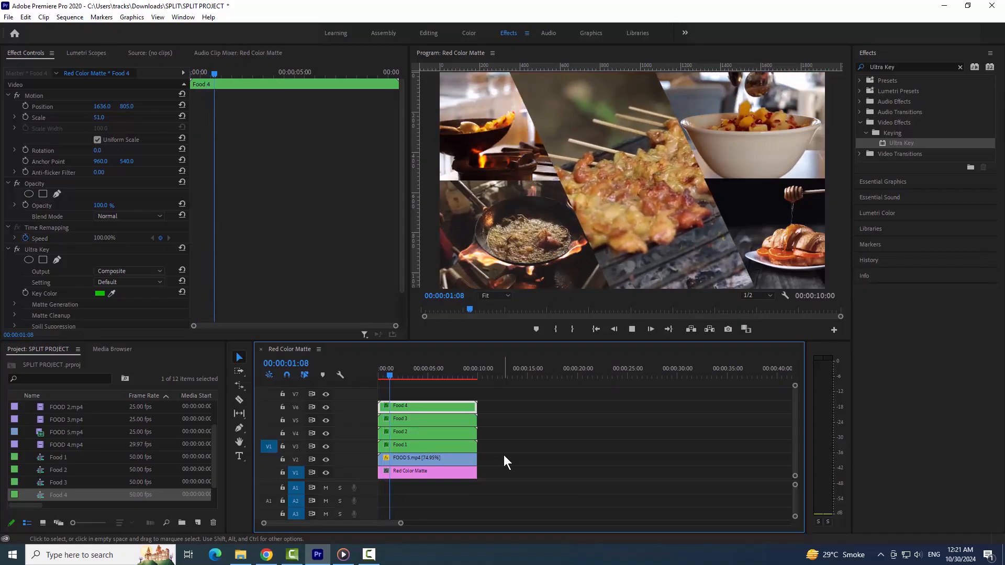
pyautogui.press('space')
pyautogui.click(503, 441)
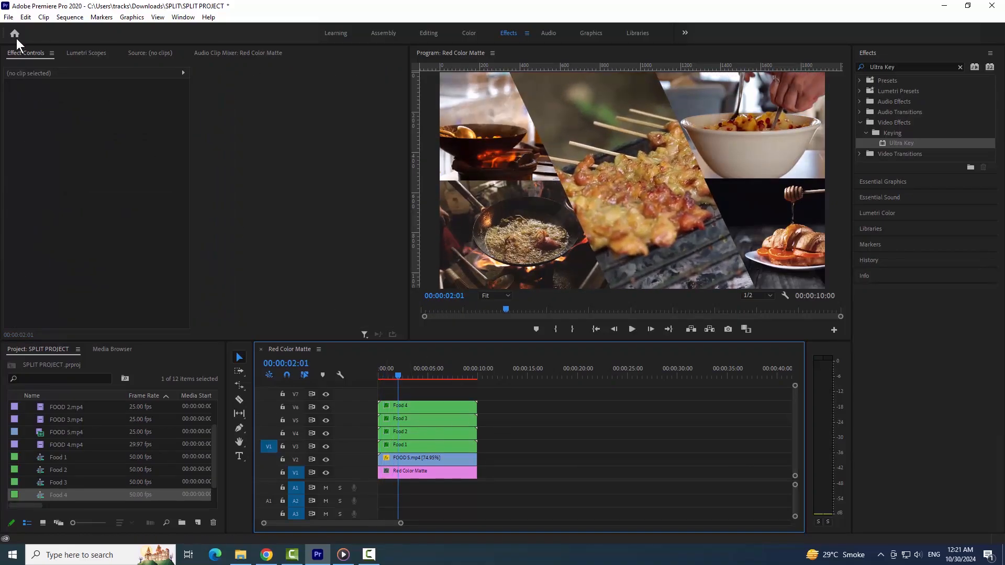
pyautogui.click(8, 16)
pyautogui.click(32, 147)
# - Nest the Food 1, Food 2, Food 3 and Food 4 clips into one sequence named "Combine Food Clips"
pyautogui.click(458, 447)
pyautogui.keyDown('shift'); pyautogui.click(469, 435); pyautogui.keyUp('shift')
pyautogui.keyDown('shift'); pyautogui.click(469, 423); pyautogui.keyUp('shift')
pyautogui.keyDown('shift'); pyautogui.click(469, 408); pyautogui.keyUp('shift')
pyautogui.rightClick(469, 408)
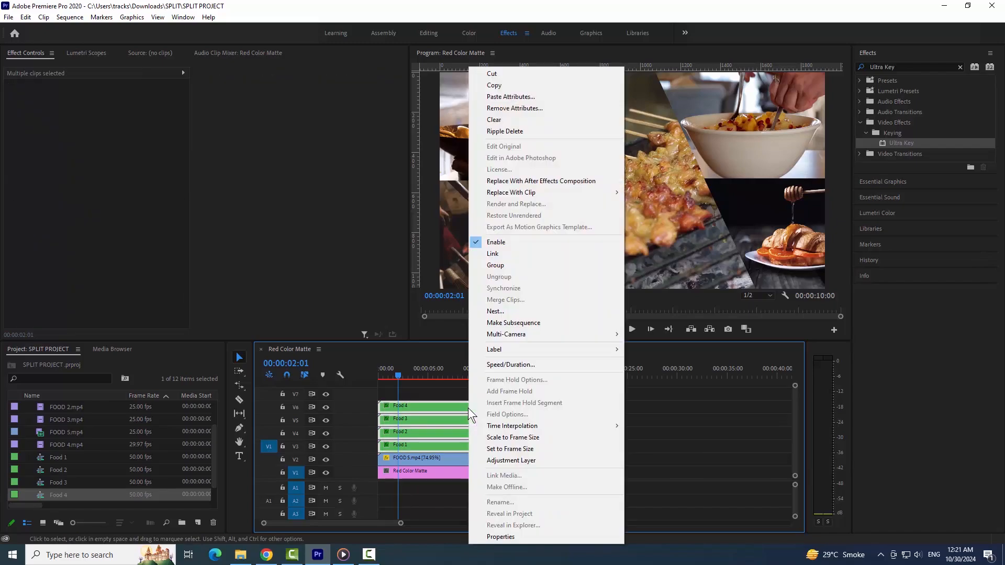
pyautogui.click(601, 311)
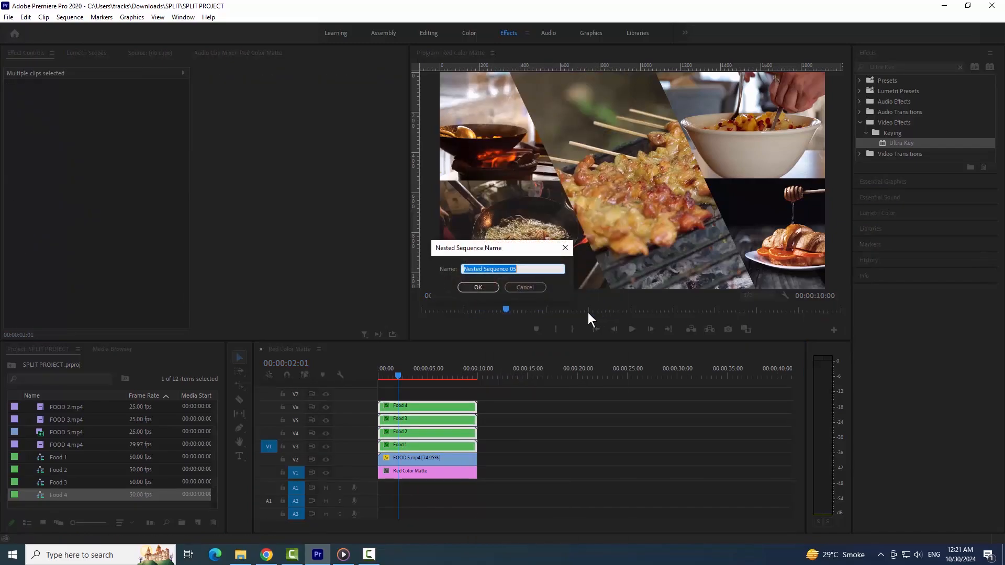
pyautogui.write('Combine Food Clips')
pyautogui.click(478, 288)
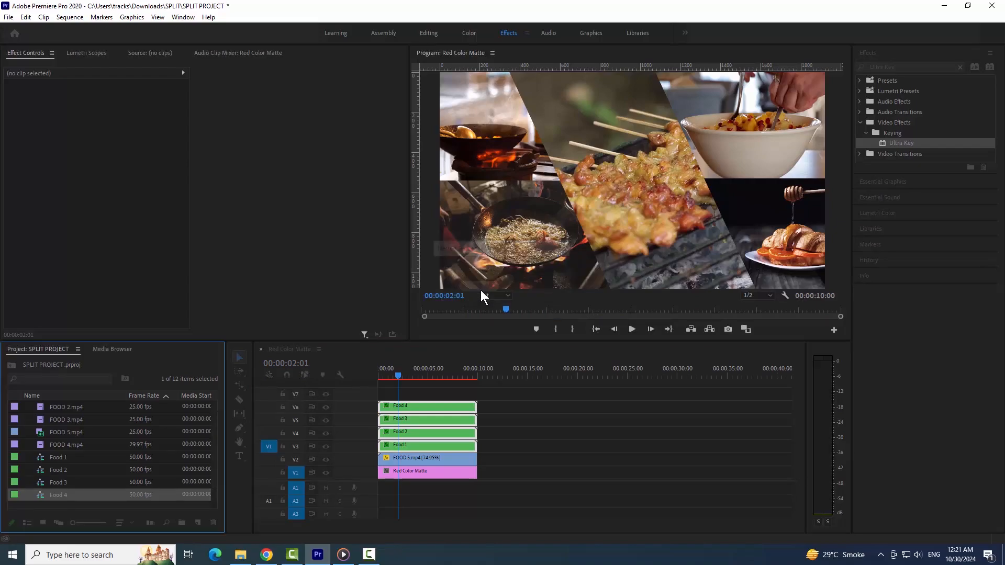
# - Draw a straight diagonal line with the Pen tool along the left border of the middle section, from frame top to bottom
pyautogui.moveTo(384, 371); pyautogui.dragTo(390, 373)
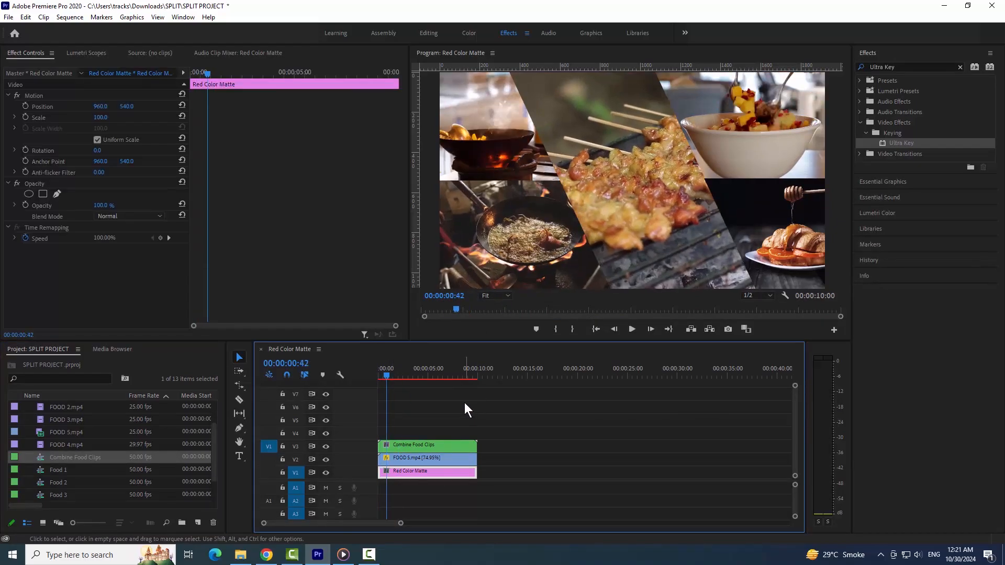
pyautogui.click(198, 523)
pyautogui.click(457, 419)
pyautogui.click(432, 444)
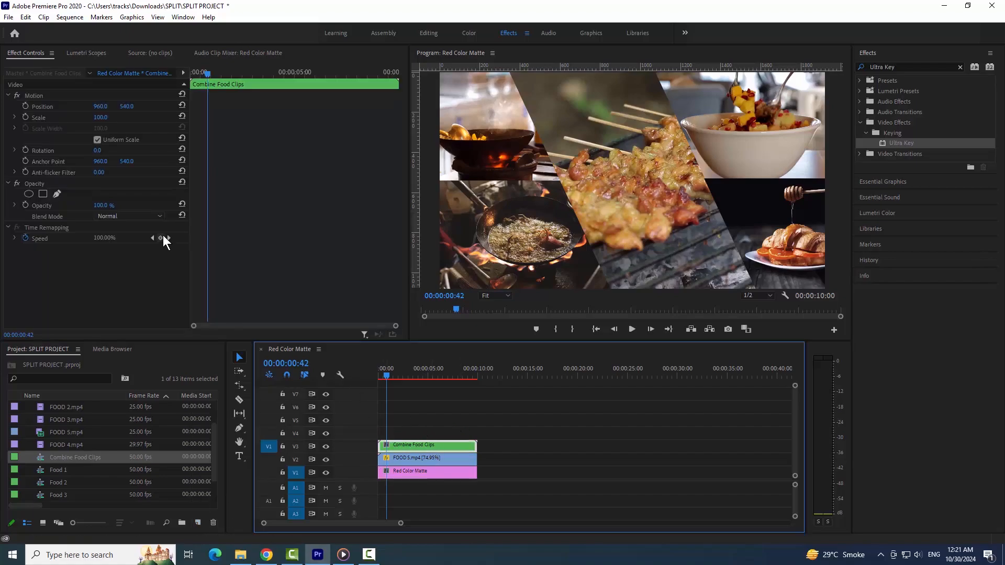
pyautogui.click(238, 428)
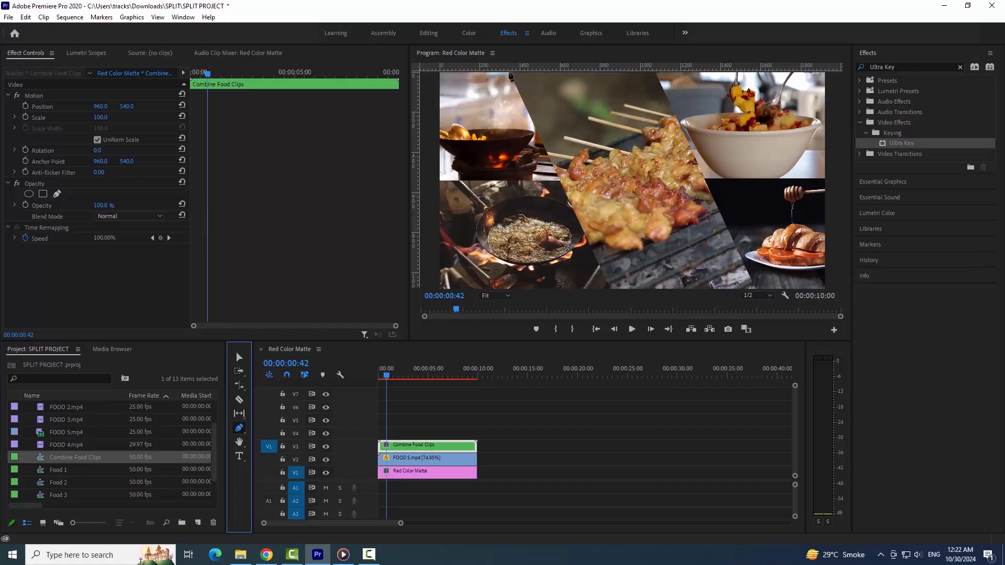
pyautogui.click(511, 76)
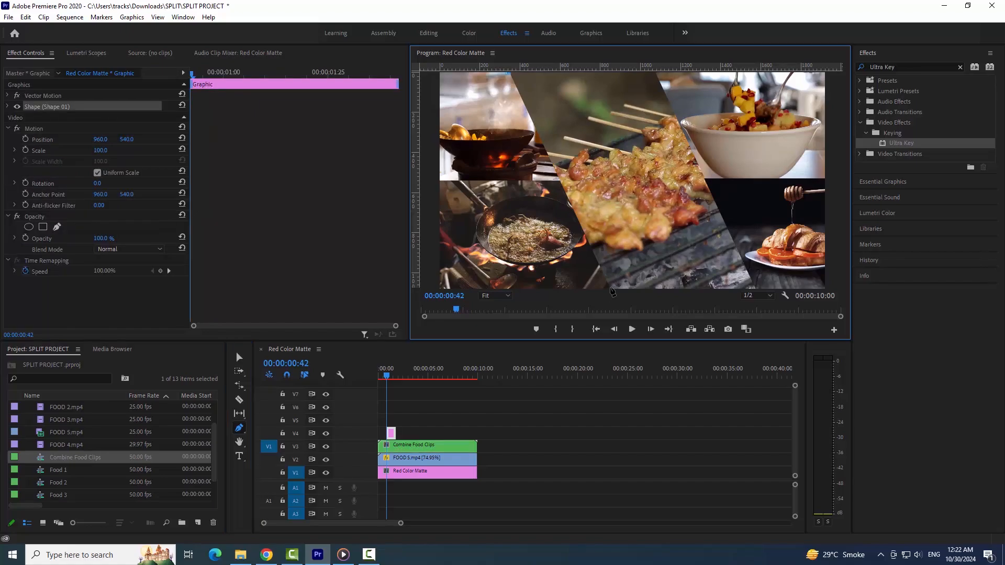
pyautogui.click(610, 289)
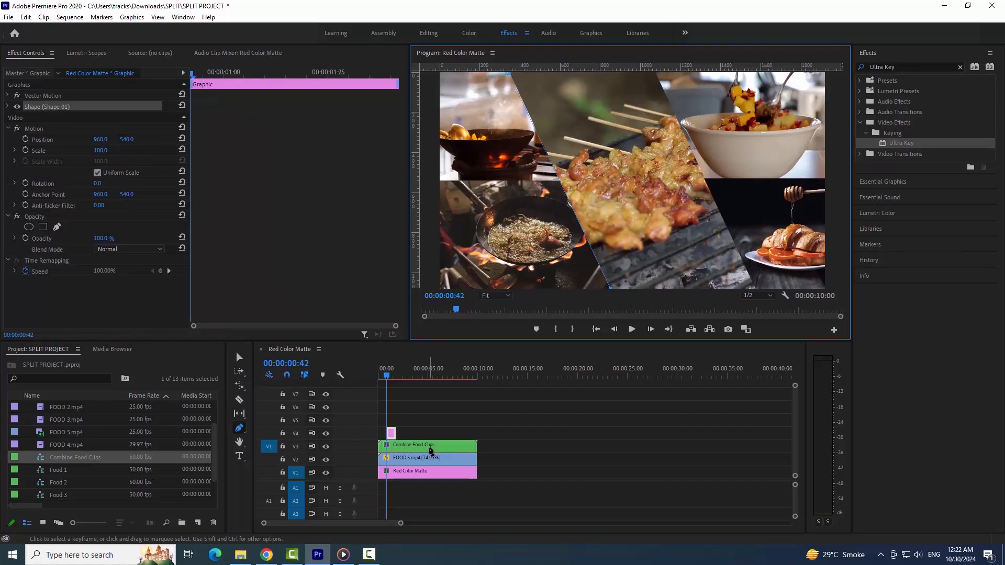
# - Extend the line graphic on V4 to the full length of the clips below and give its shape a white stroke of width 20
pyautogui.click(237, 357)
pyautogui.moveTo(396, 433)
pyautogui.mouseDown()
pyautogui.moveTo(477, 433)
pyautogui.moveTo(378, 433)
pyautogui.mouseUp()
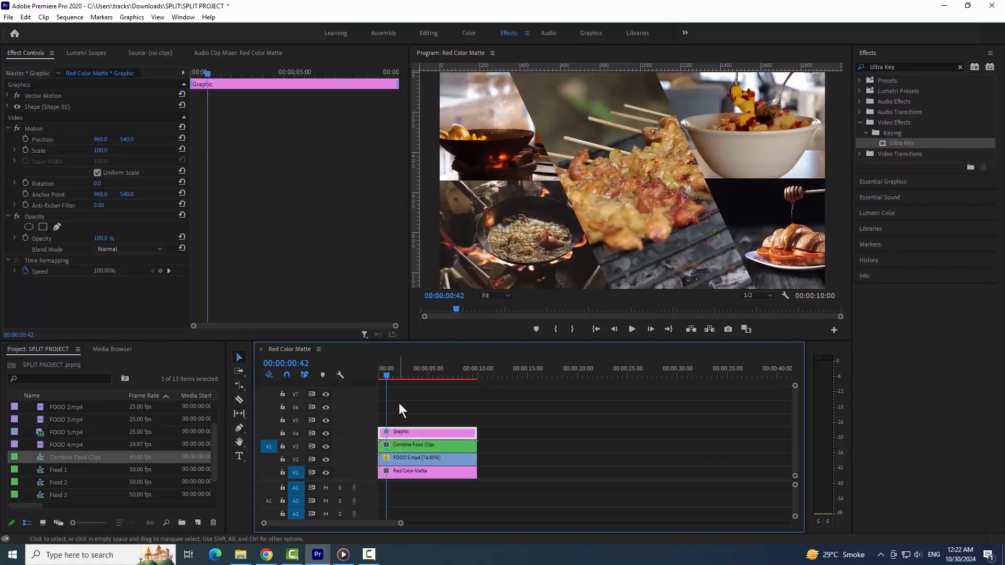
pyautogui.click(8, 107)
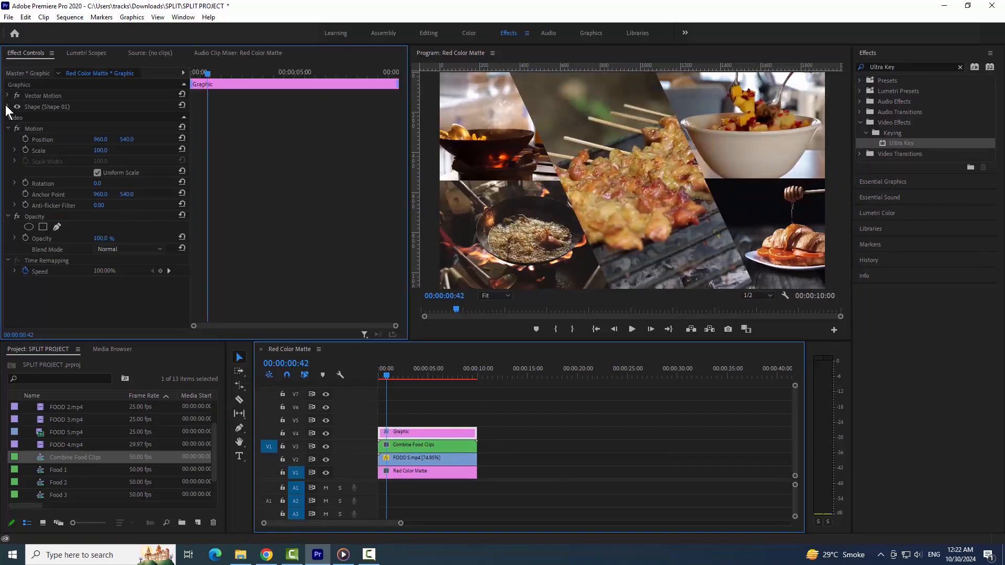
pyautogui.click(32, 169)
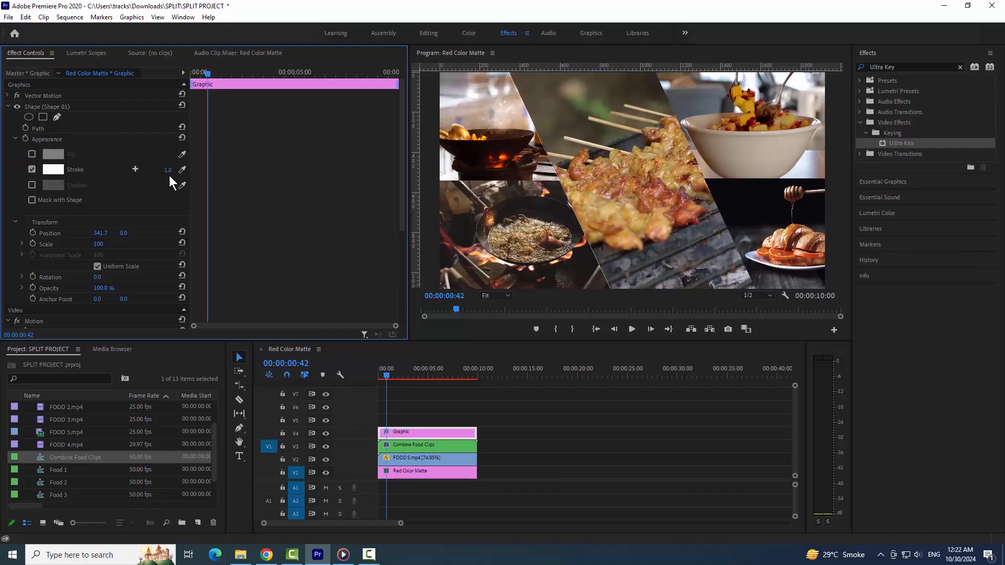
pyautogui.moveTo(168, 170); pyautogui.dragTo(176, 169)
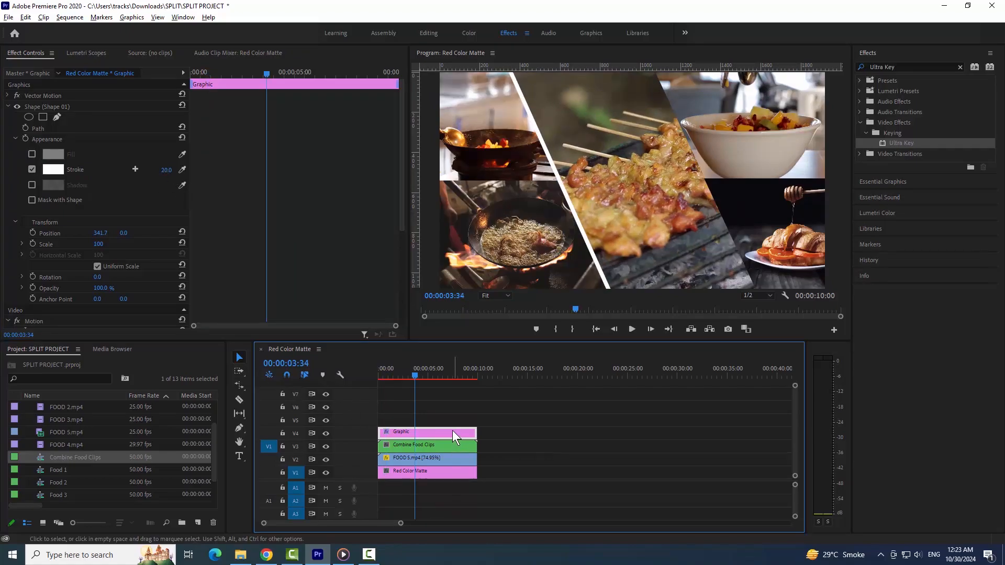
# - Duplicate the diagonal line graphic from V4 onto V5 and set the copy's shape position X to 1066.7 along the middle section's right border
pyautogui.moveTo(452, 431); pyautogui.dragTo(451, 420)
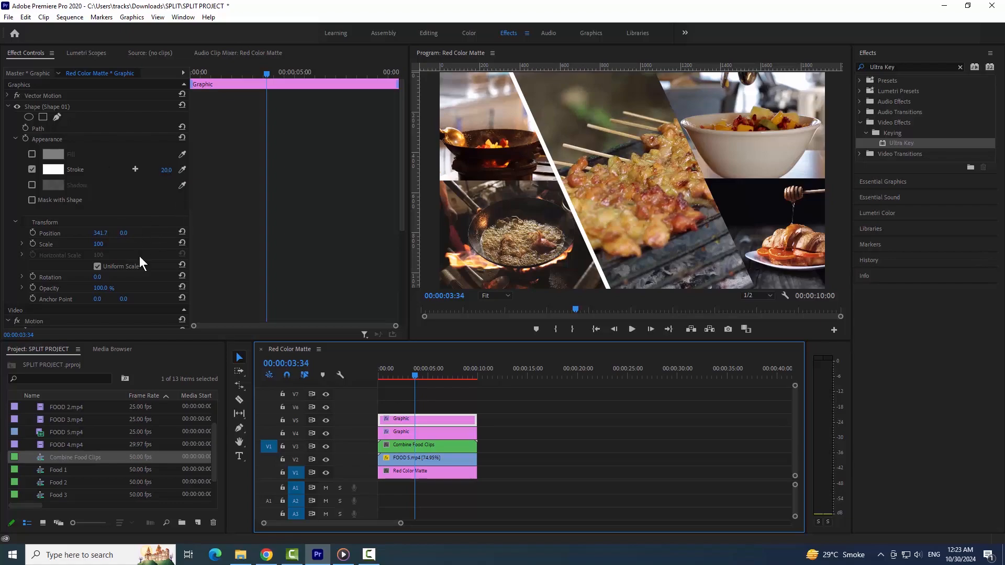
pyautogui.moveTo(99, 234); pyautogui.dragTo(463, 234)
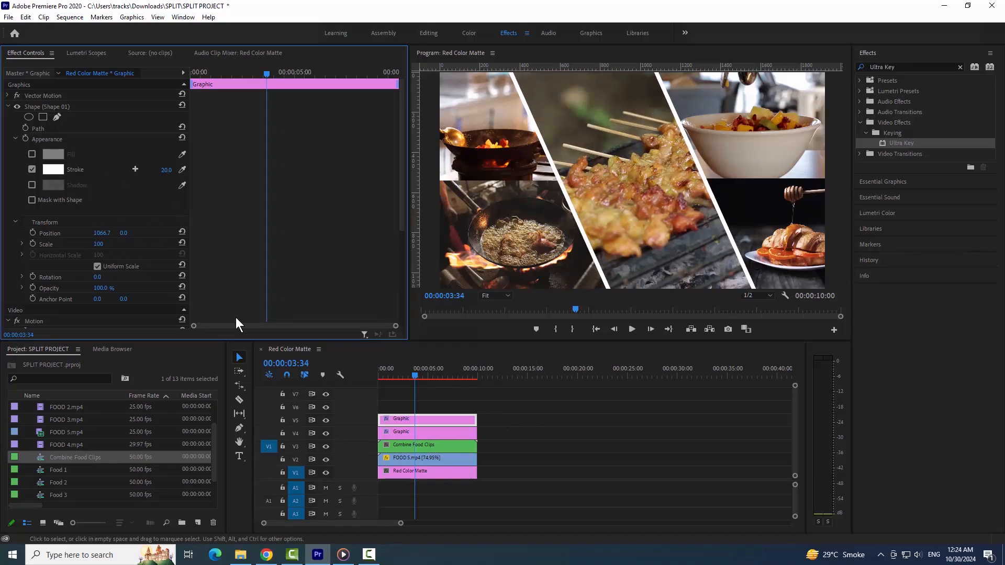
# - Draw a straight horizontal line with the Pen tool between the two left food clips, from the diagonal divider to the frame's left edge
pyautogui.click(443, 395)
pyautogui.click(239, 428)
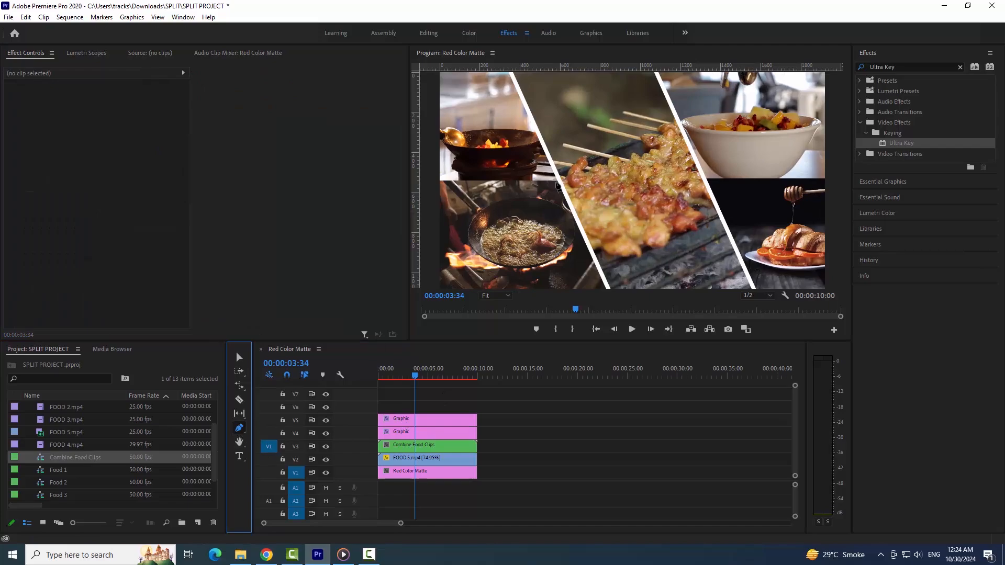
pyautogui.click(559, 181)
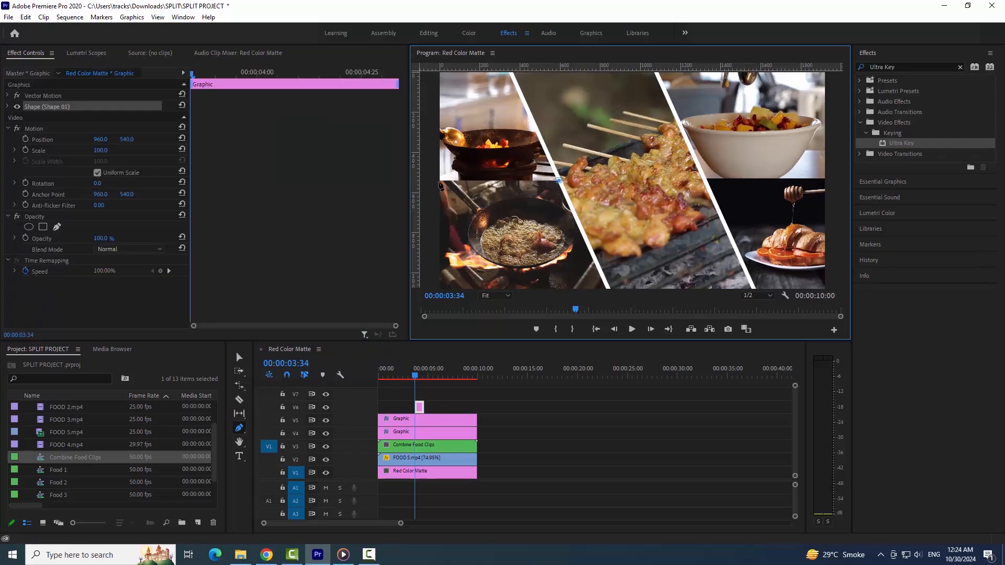
pyautogui.click(434, 182)
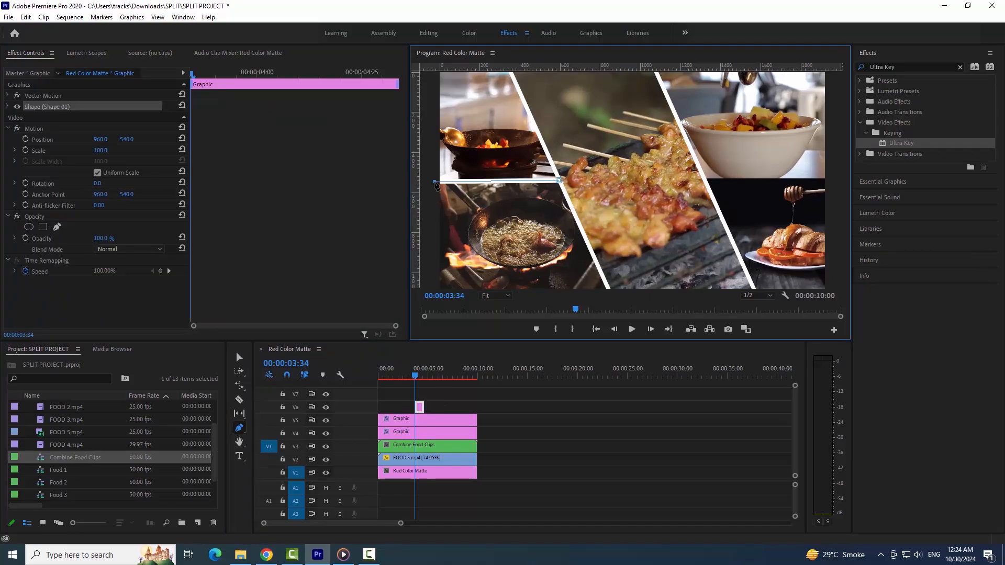
pyautogui.press('v')
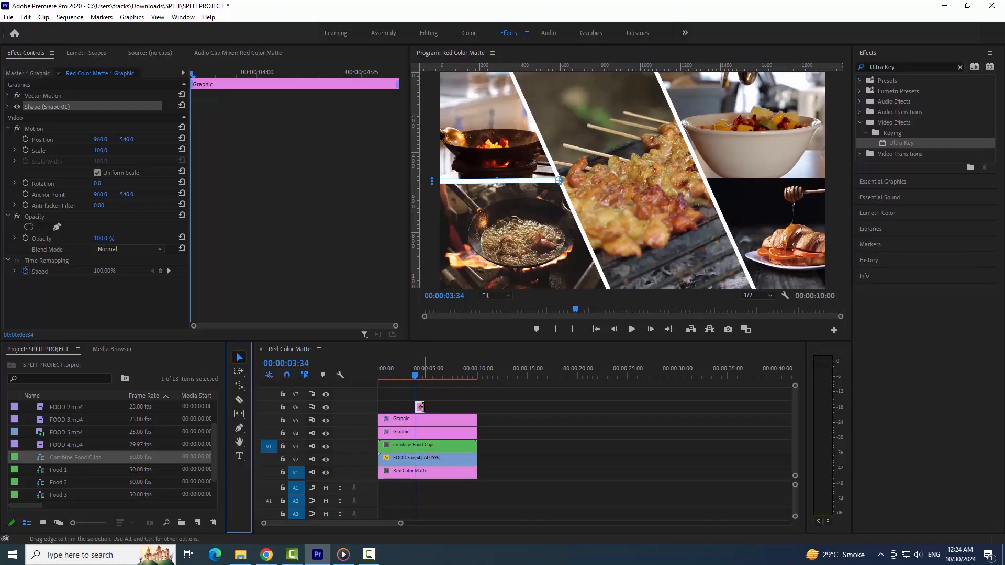
# - Extend the horizontal line graphic on V6 to the full length of the clips below and expand its Vector Motion and shape properties
pyautogui.moveTo(423, 407); pyautogui.dragTo(379, 407)
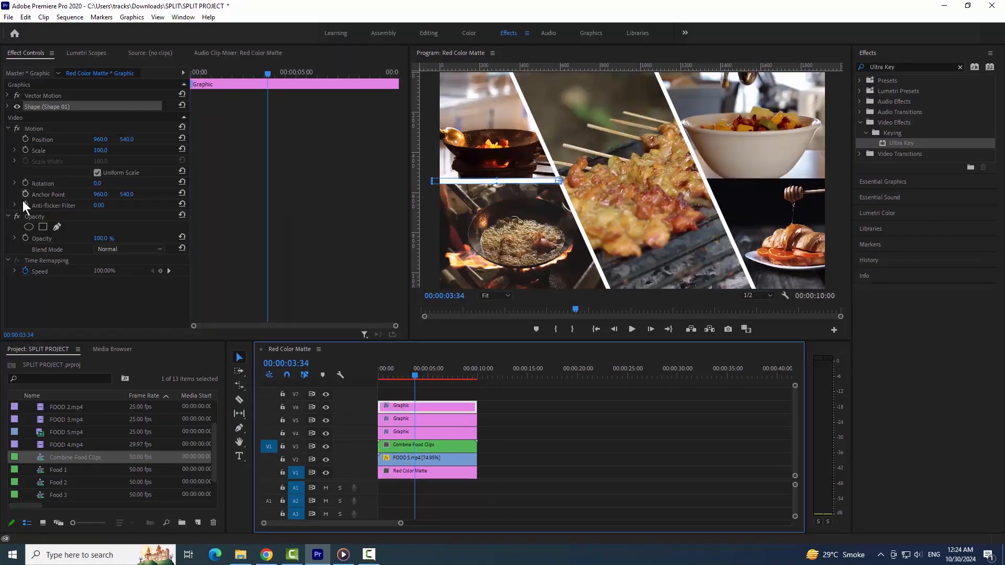
pyautogui.click(7, 95)
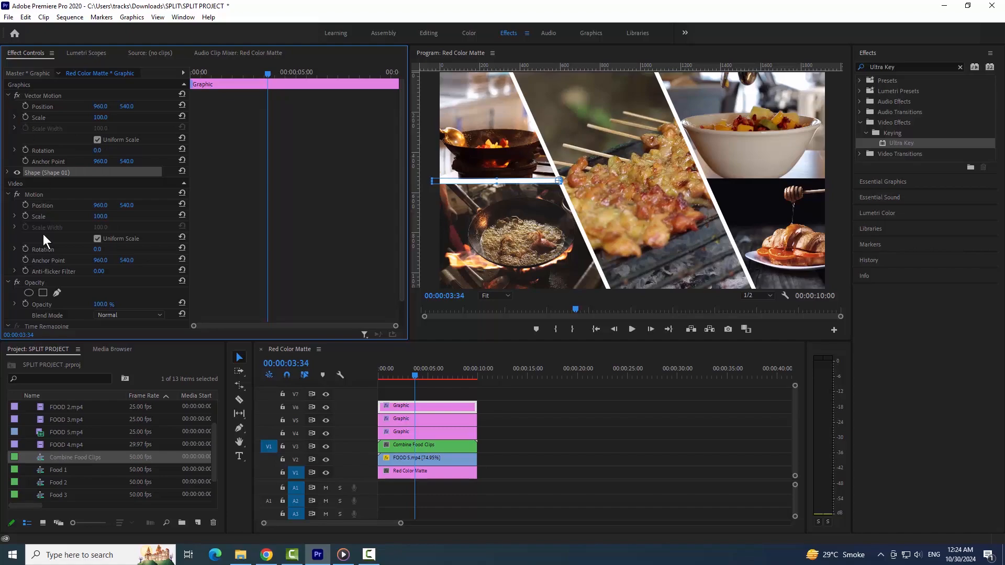
pyautogui.click(7, 172)
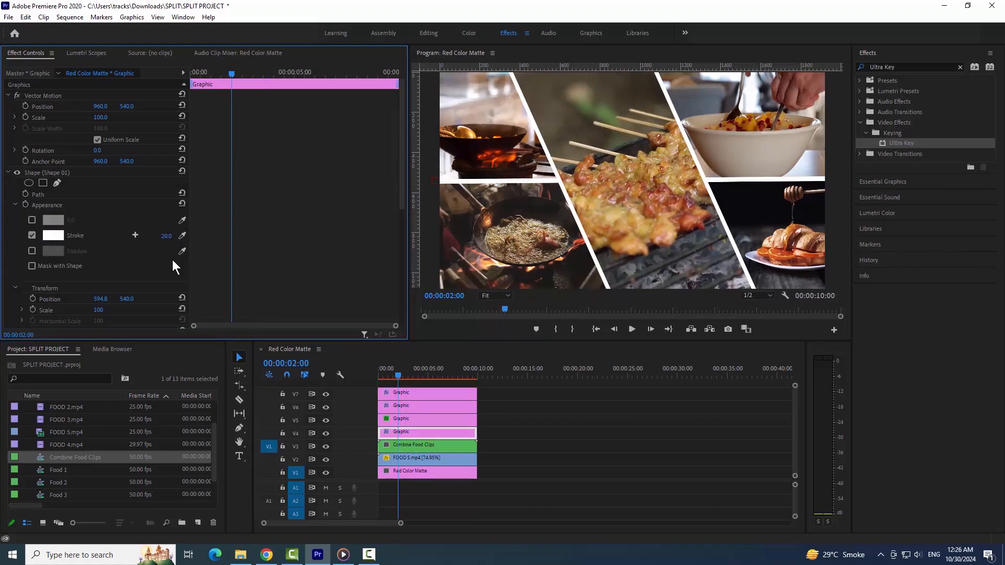
# - Set the stroke width of the line graphic on V5 to 20
pyautogui.click(413, 417)
pyautogui.click(165, 236)
pyautogui.write('20')
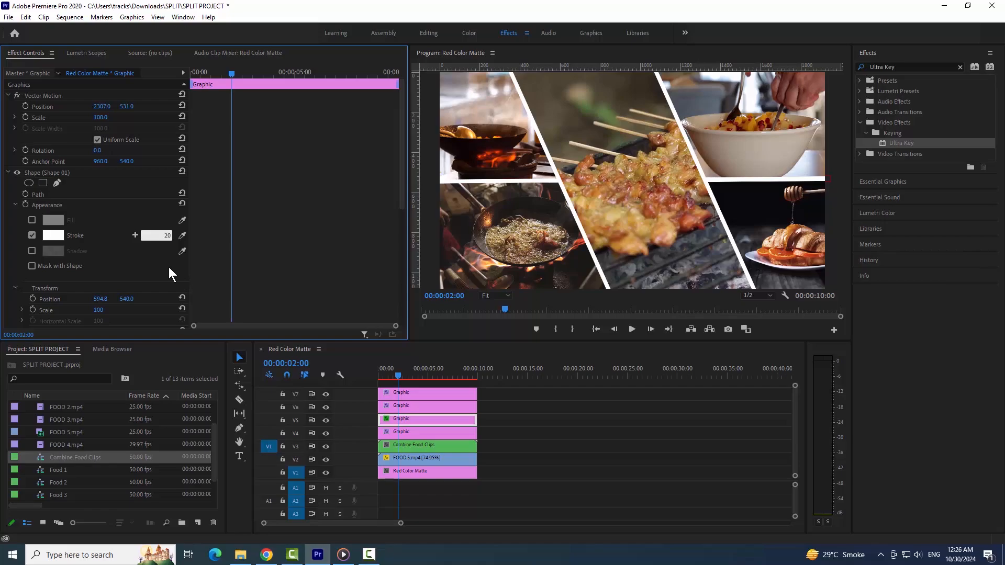
pyautogui.press('Return')
# - Play back the split screen with its white divider lines from the start of the sequence and save the project
pyautogui.click(380, 371)
pyautogui.press('space')
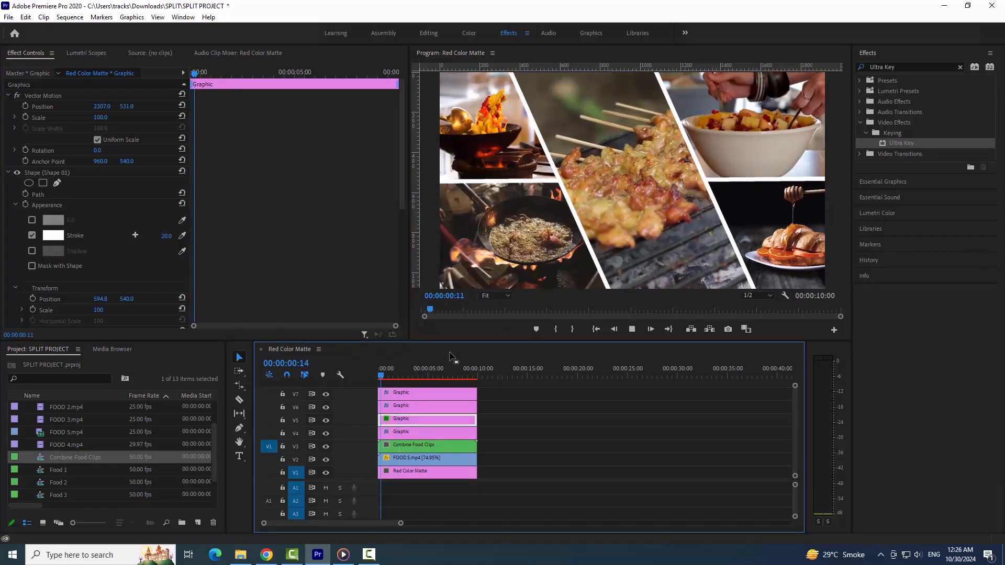
pyautogui.press('space')
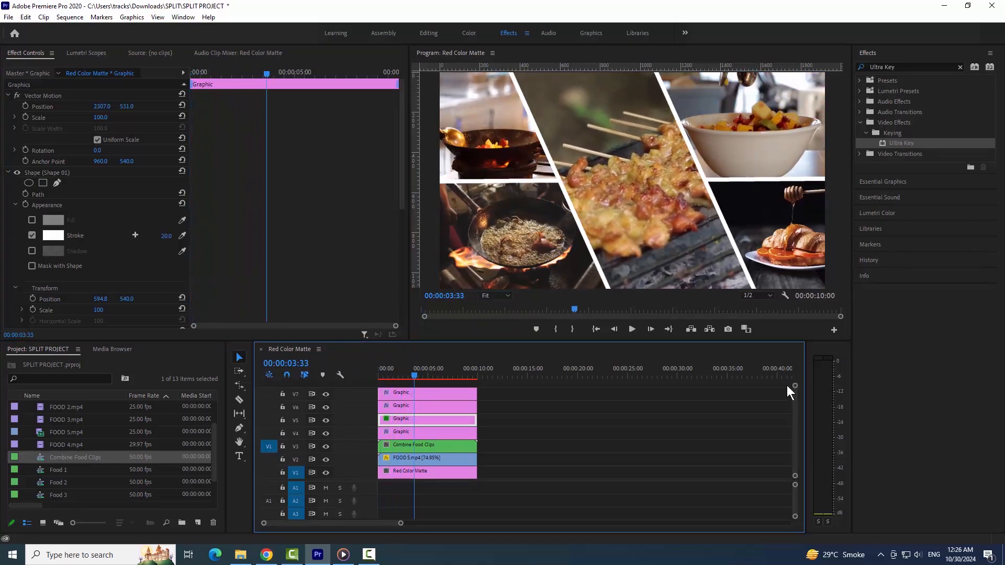
pyautogui.scroll(2, 790, 403)
pyautogui.click(8, 17)
pyautogui.click(43, 149)
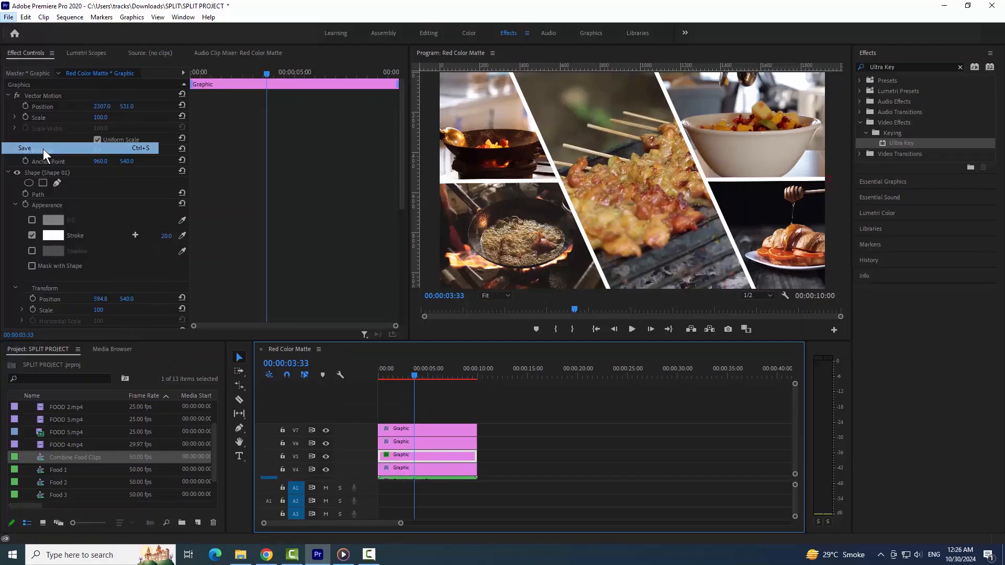